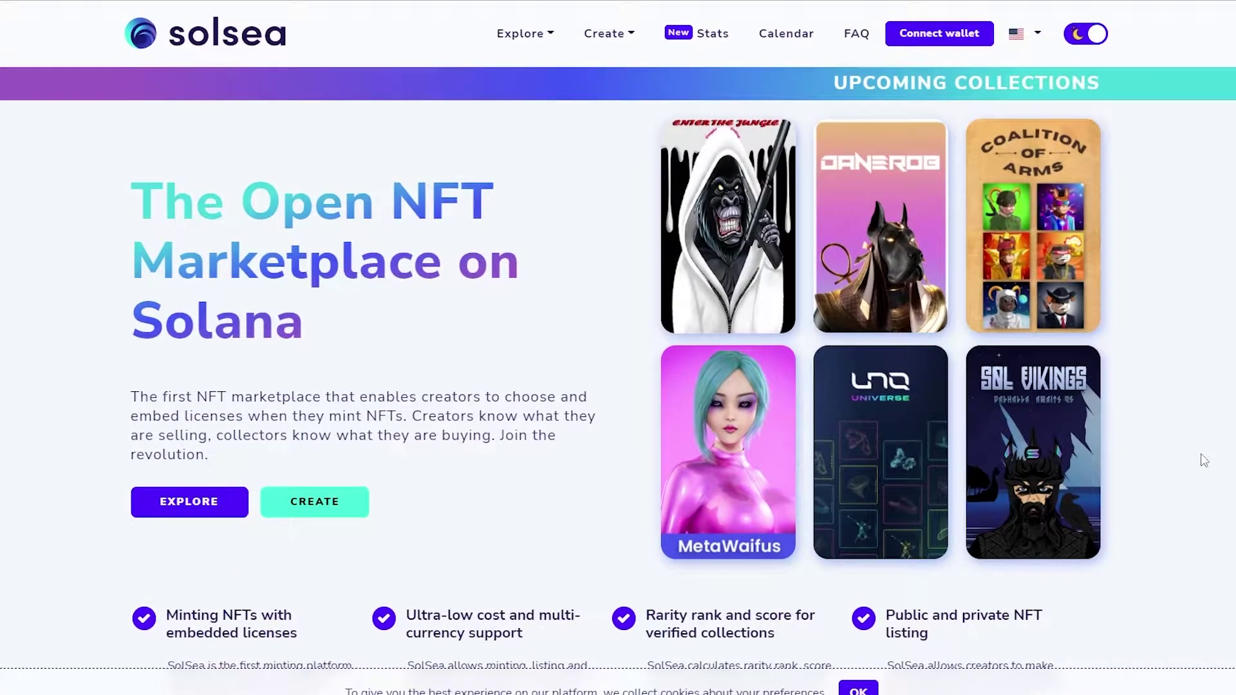
- Accept the cookie consent banner at the bottom of the SolSea marketplace homepage
{"action": "left_click", "coordinate": [858, 689]}
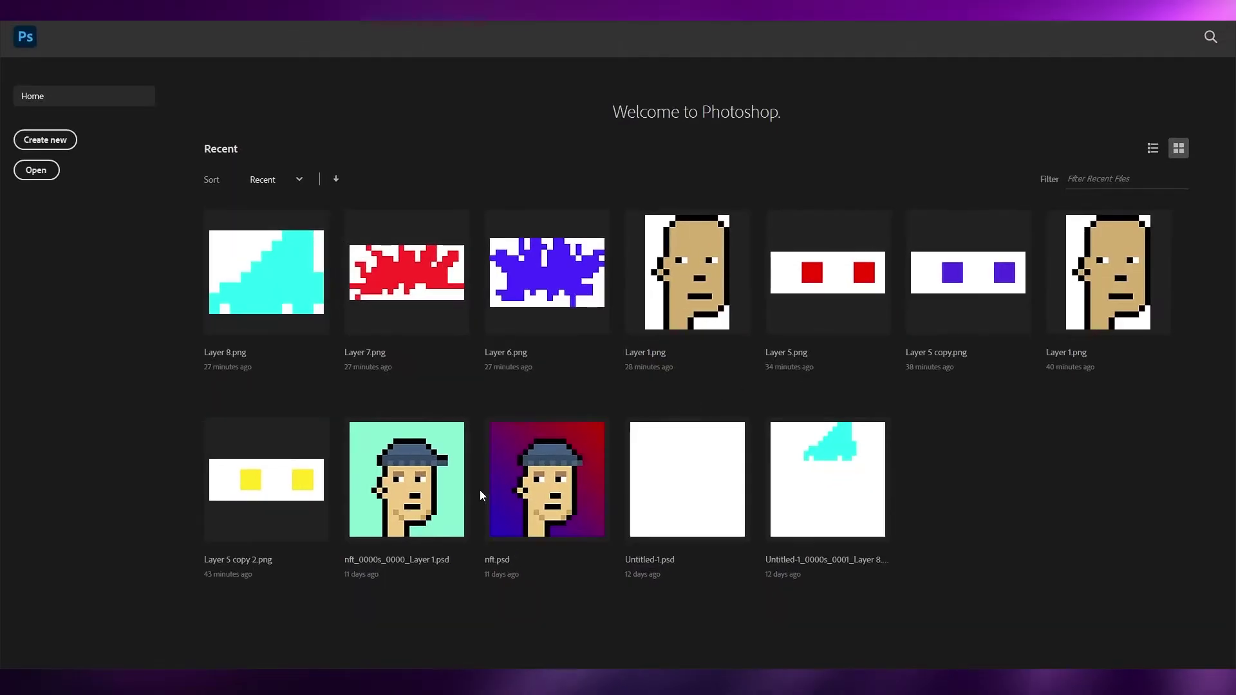
- Open the nft.psd beanie-man artwork from Photoshop's Recent list and browse the menus
{"action": "left_click", "coordinate": [515, 496]}
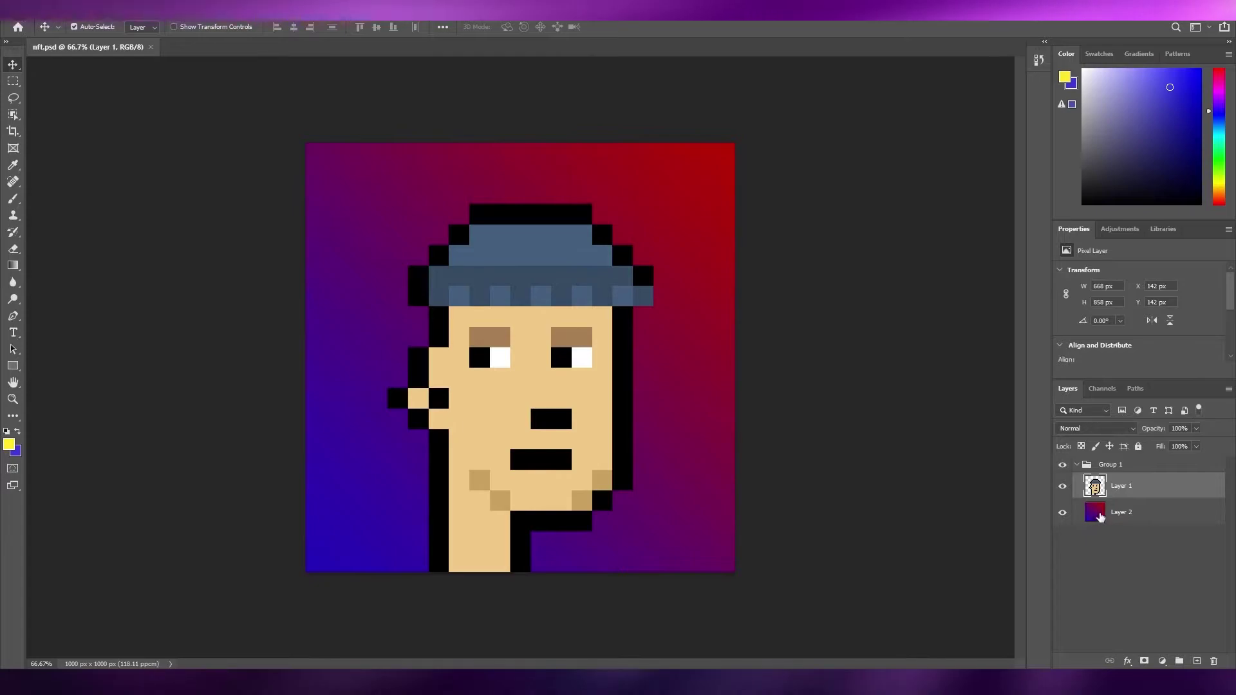
{"action": "left_click", "coordinate": [1104, 560]}
{"action": "key", "text": "alt+f"}
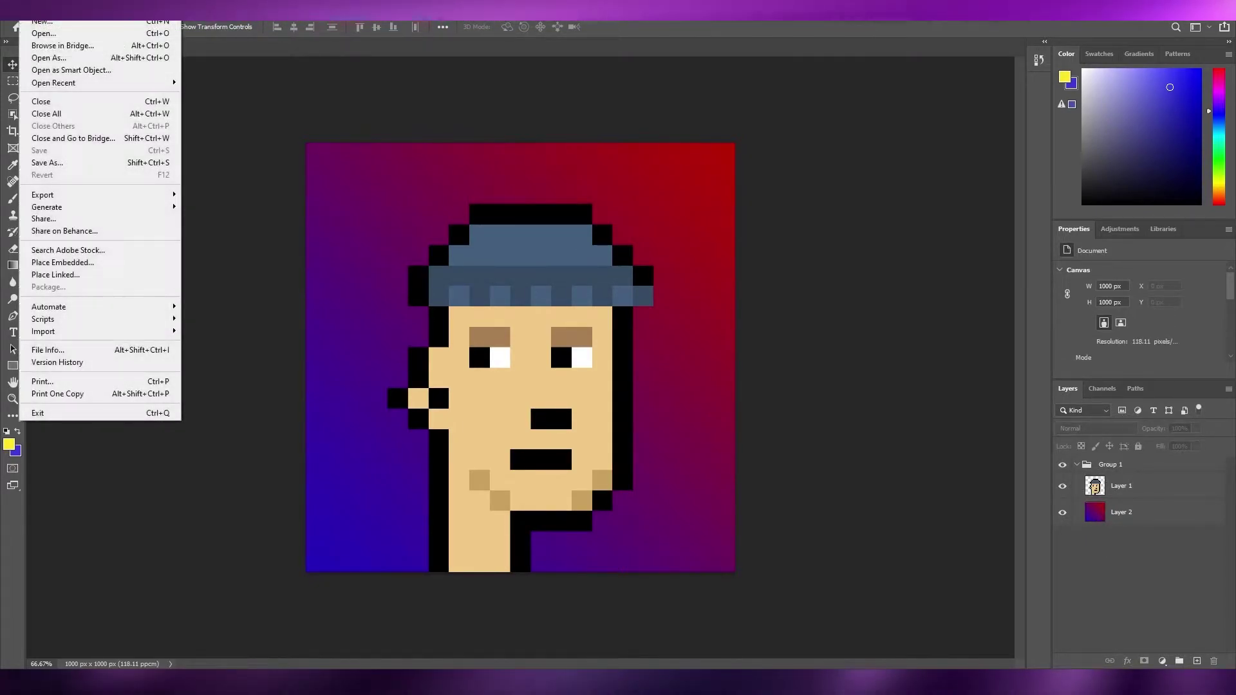
{"action": "key", "text": "Right"}
{"action": "key", "text": "Left"}
{"action": "key", "text": "Right"}
{"action": "key", "text": "Right"}
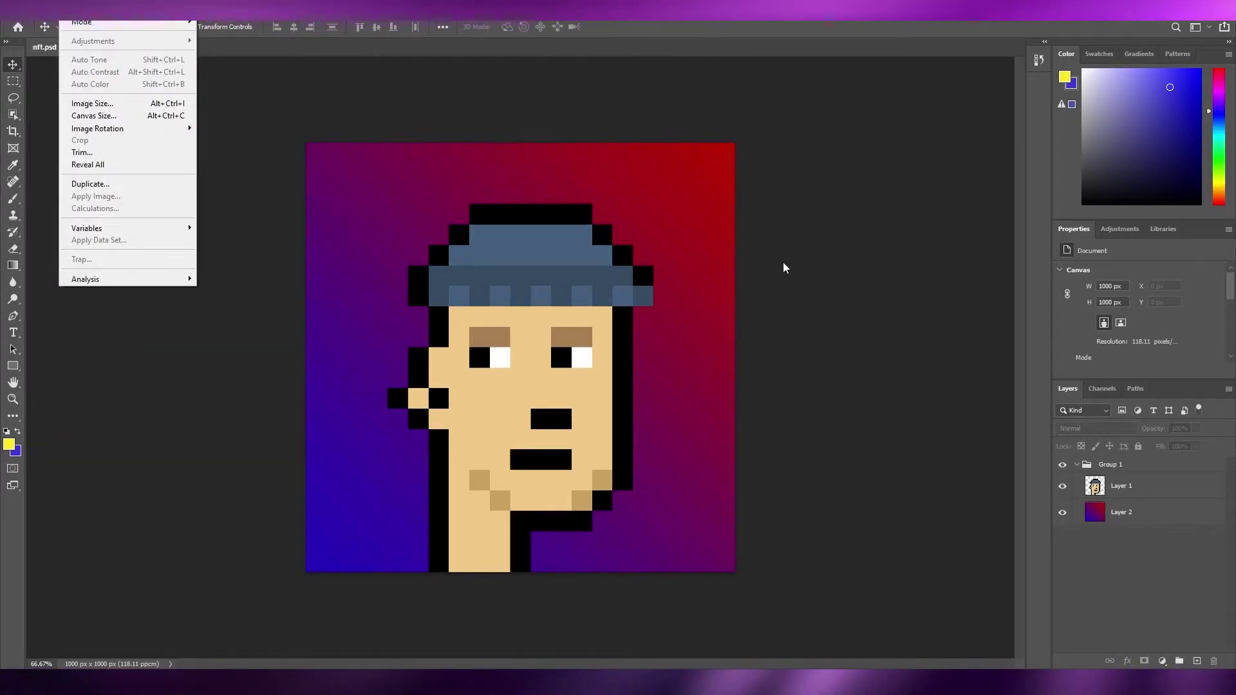
- Select the whole canvas and bring up File > Export > Export As
{"action": "key", "text": "Escape"}
{"action": "key", "text": "alt+t"}
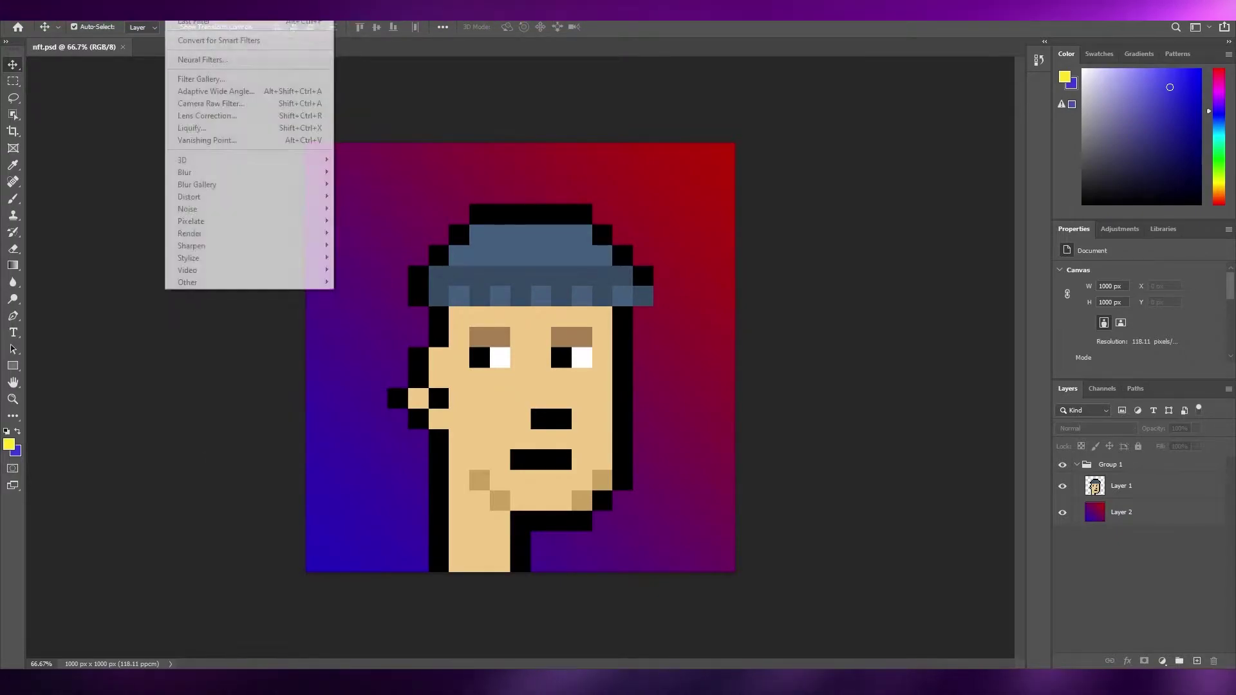
{"action": "key", "text": "Escape"}
{"action": "key", "text": "ctrl+a"}
{"action": "key", "text": "alt+f"}
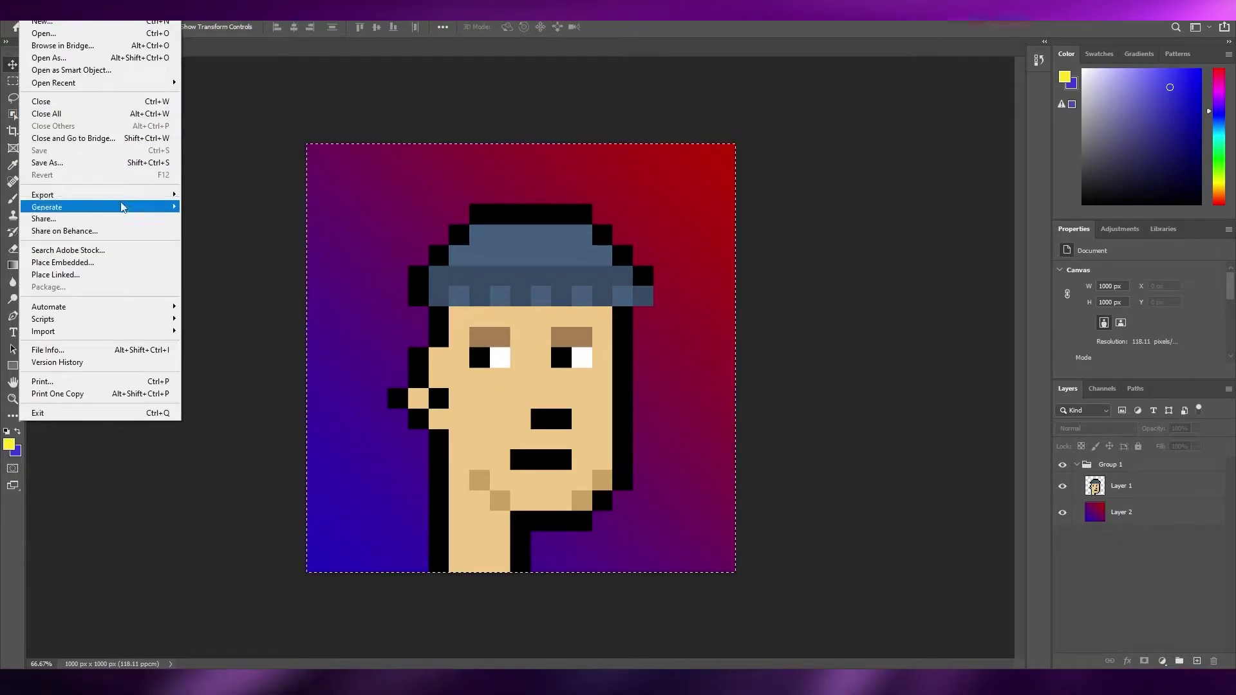
{"action": "key", "text": "Escape"}
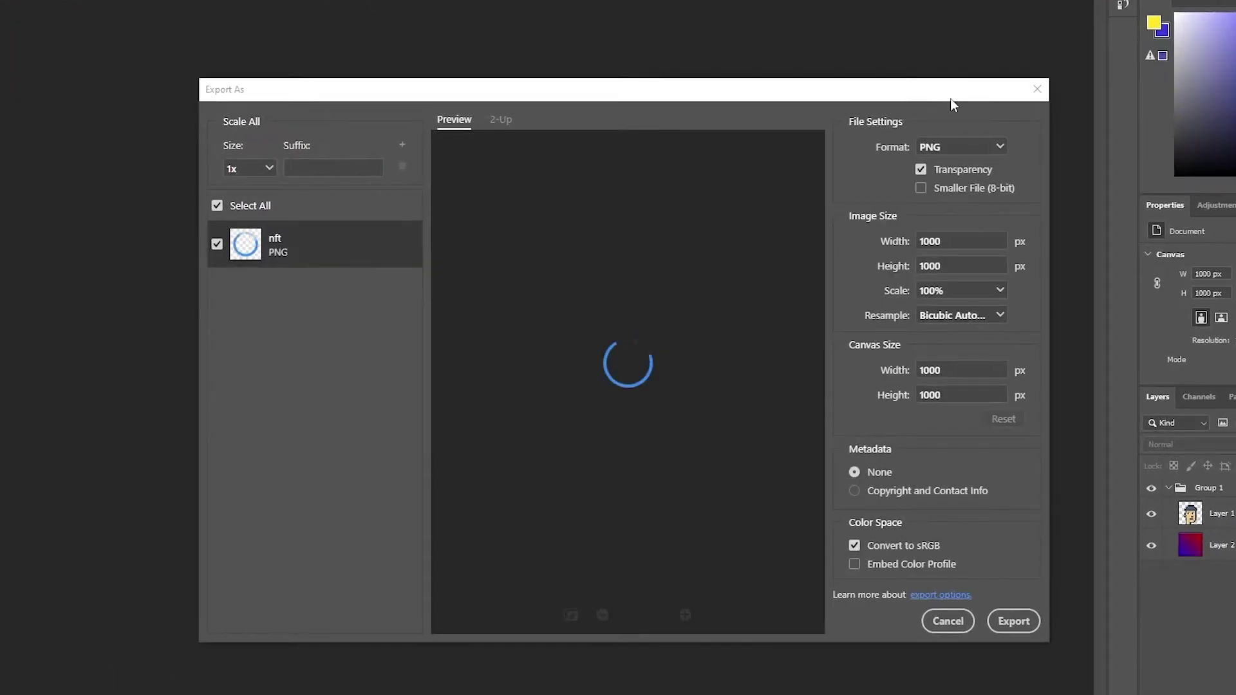
- Set the Export As format to JPG
{"action": "left_click_drag", "start_coordinate": [900, 140], "coordinate": [746, 649]}
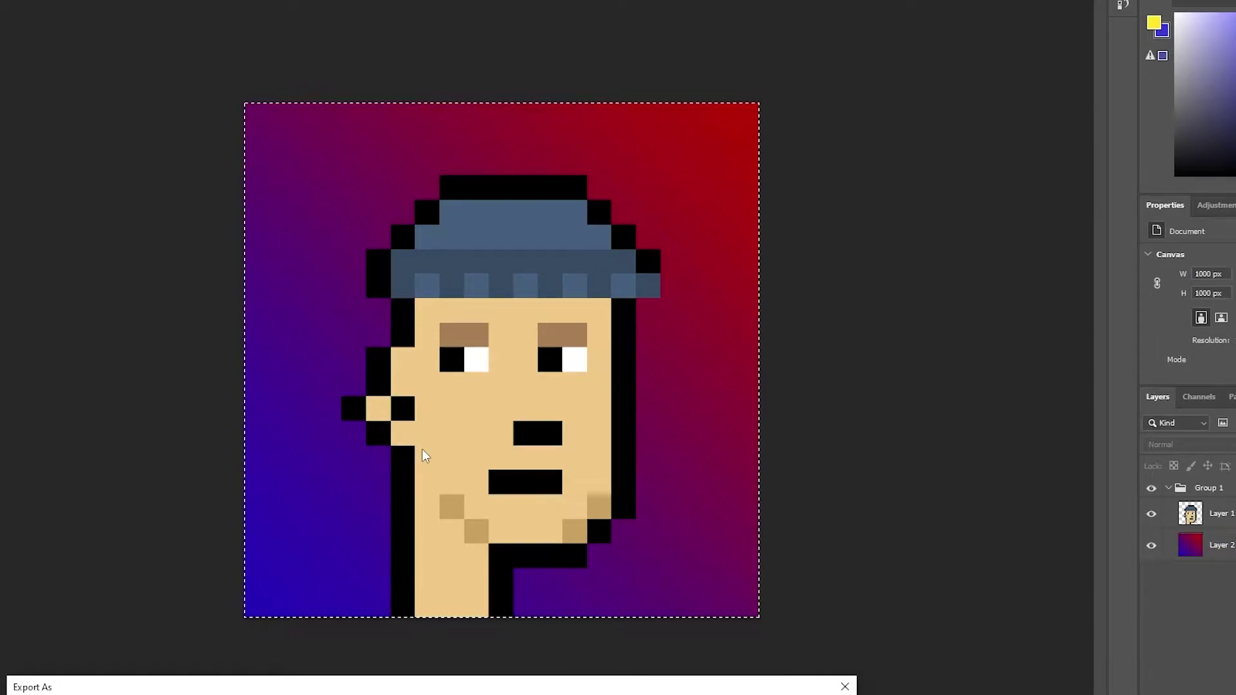
{"action": "left_click_drag", "start_coordinate": [419, 676], "coordinate": [483, 56]}
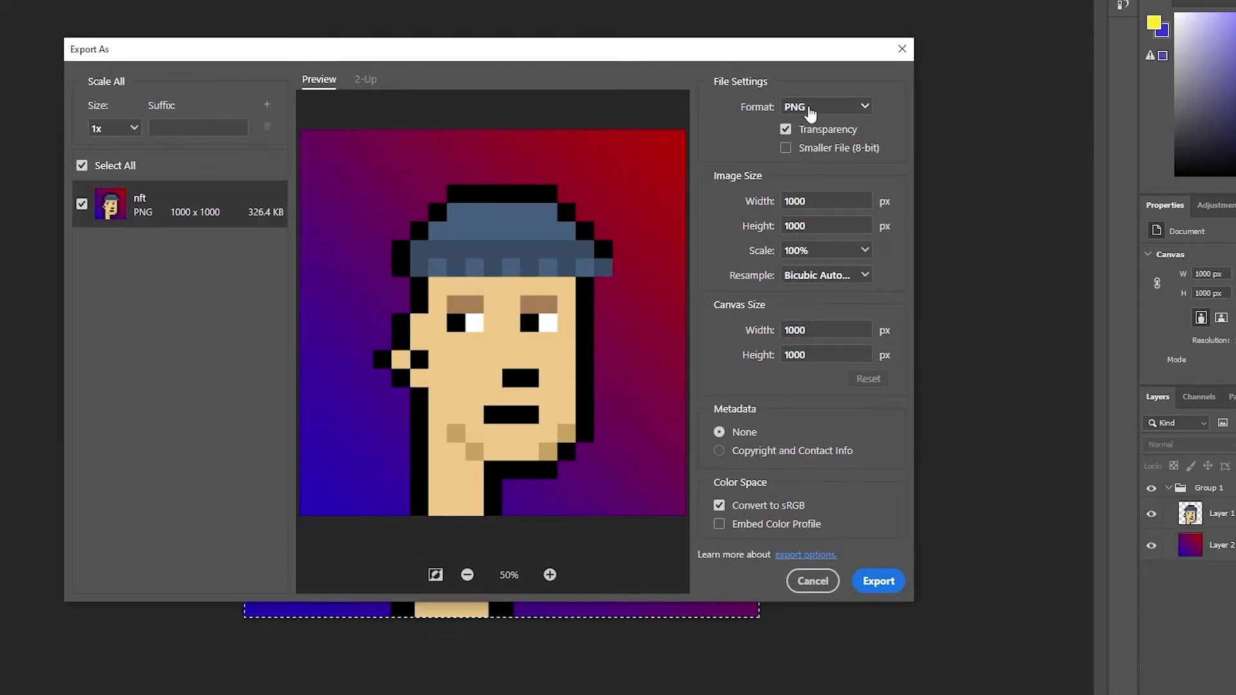
{"action": "left_click", "coordinate": [808, 111]}
{"action": "left_click", "coordinate": [814, 148]}
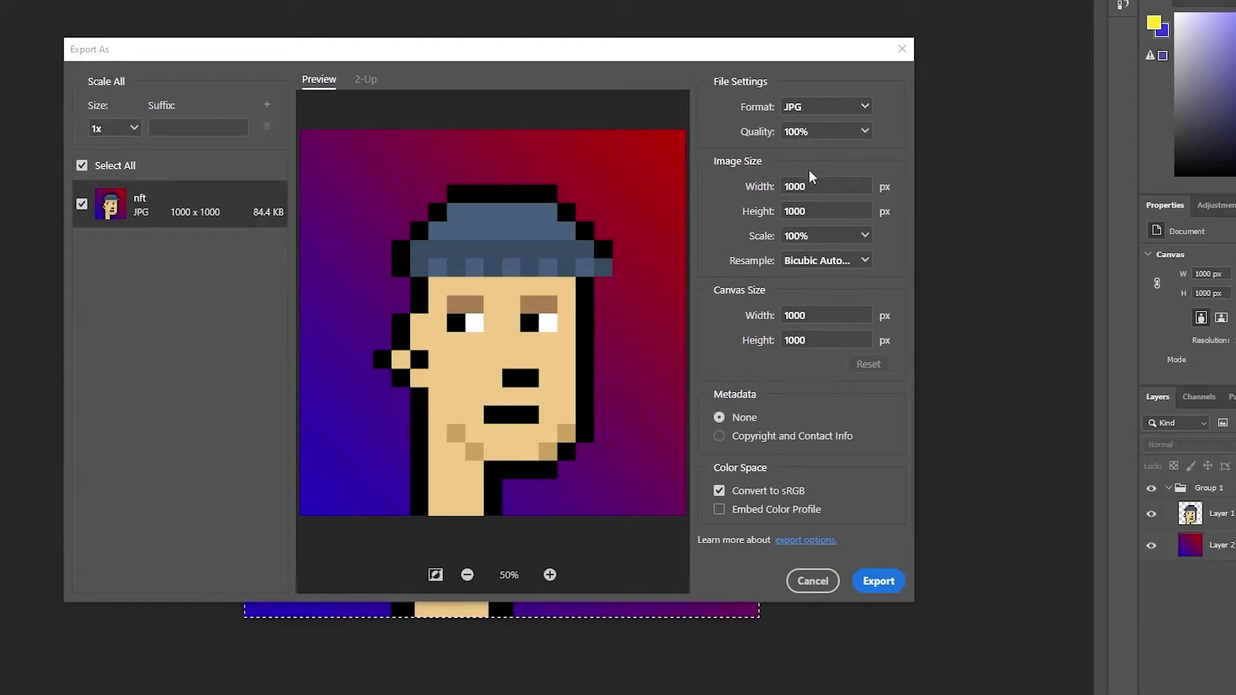
- Export the image as nft in Pictures, then quit Photoshop, saving nft.psd
{"action": "key", "text": "Return"}
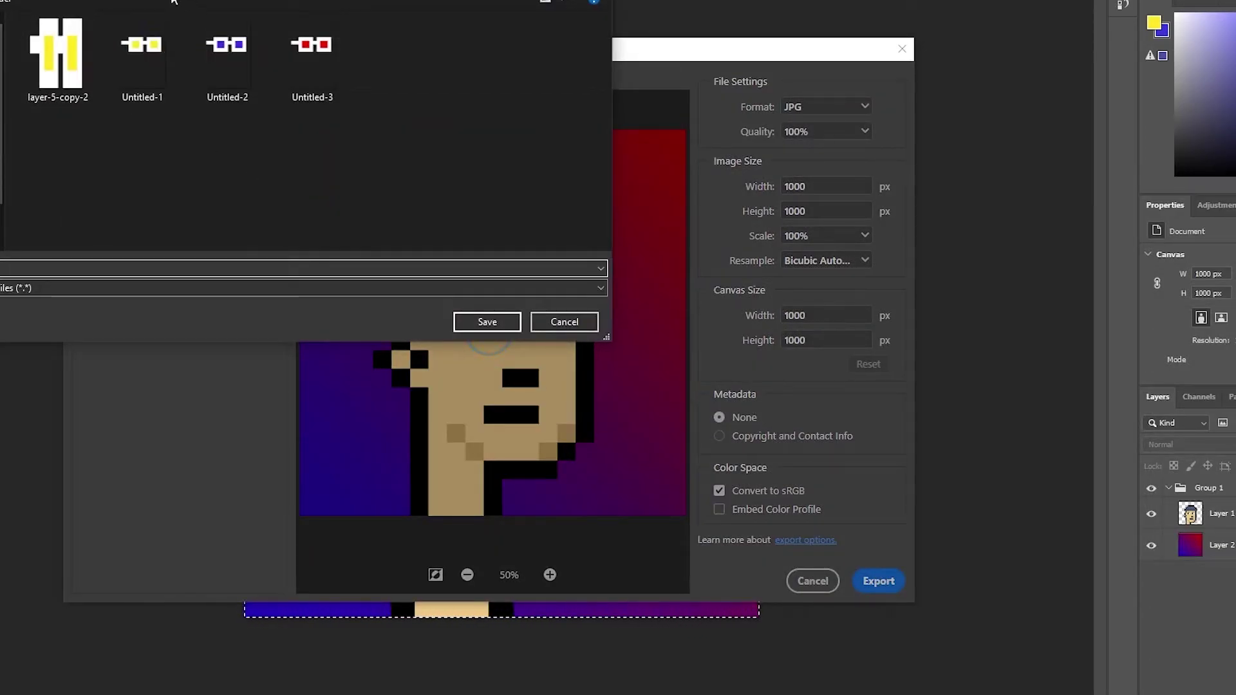
{"action": "key", "text": "alt+Up"}
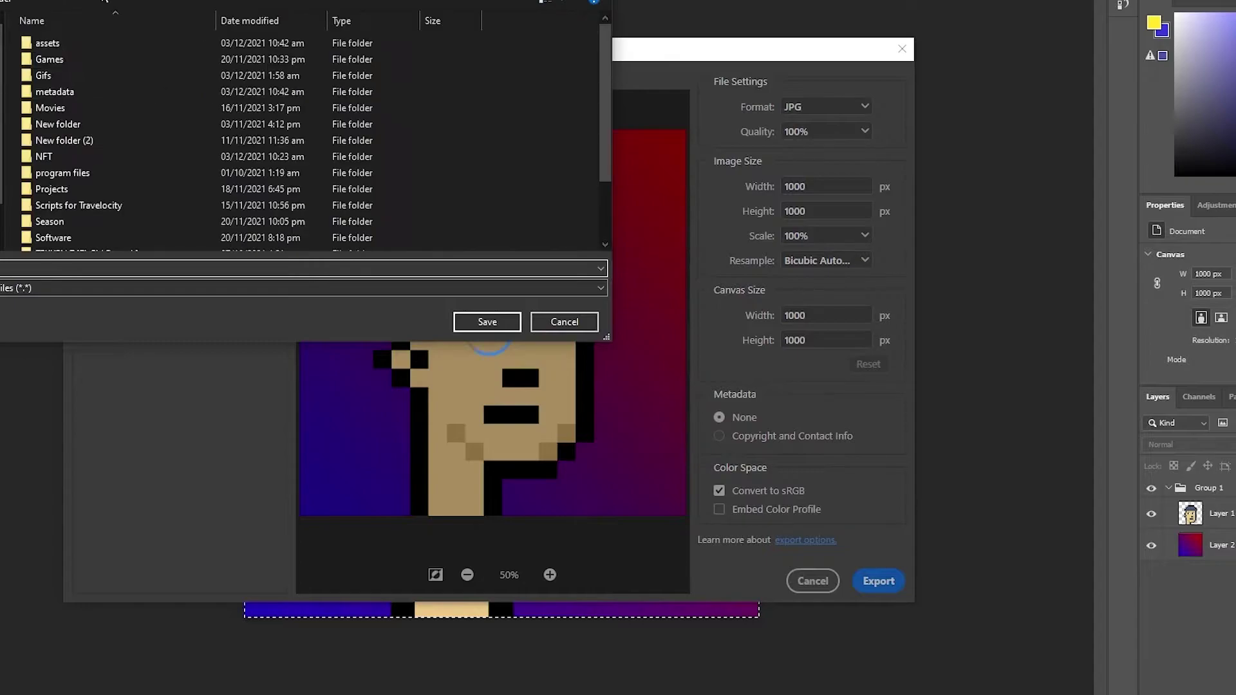
{"action": "double_click", "coordinate": [257, 157]}
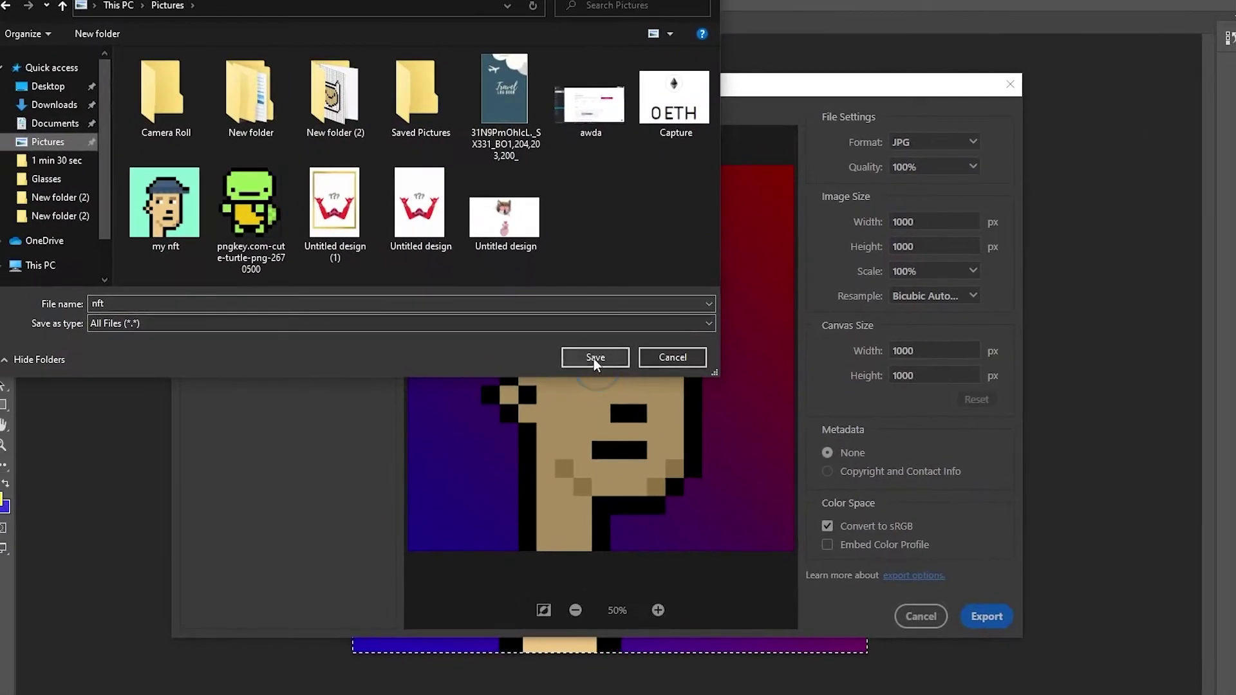
{"action": "left_click", "coordinate": [486, 322]}
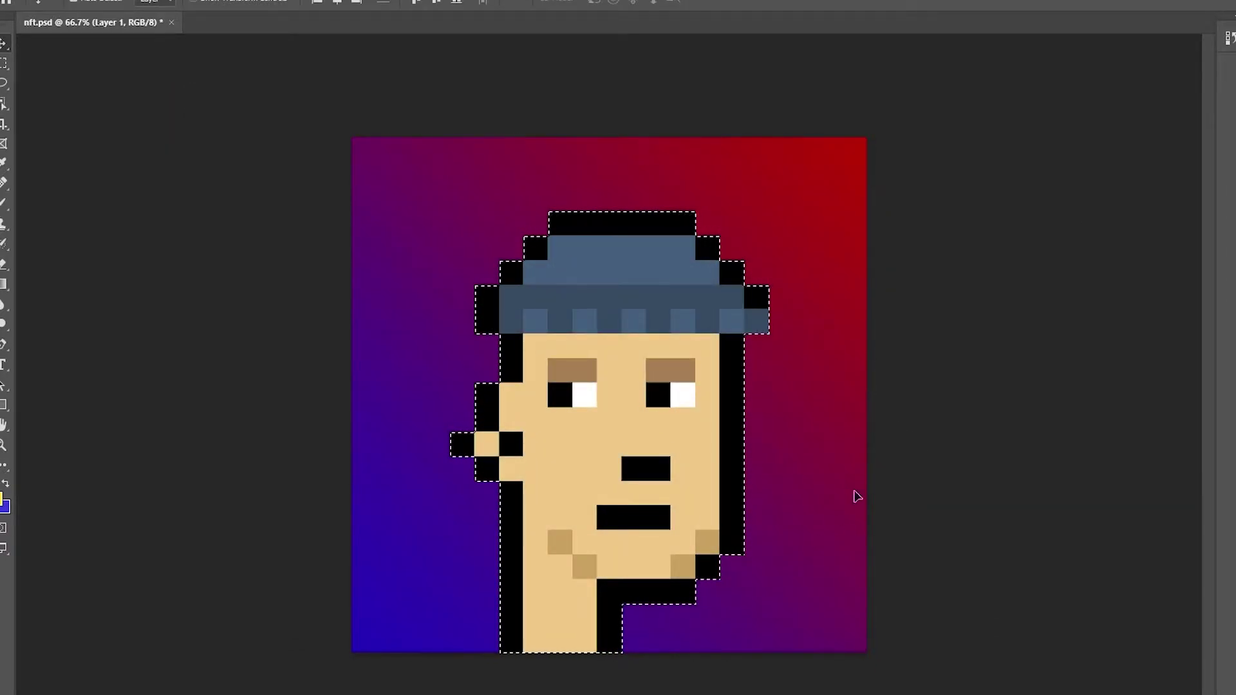
{"action": "key", "text": "ctrl+q"}
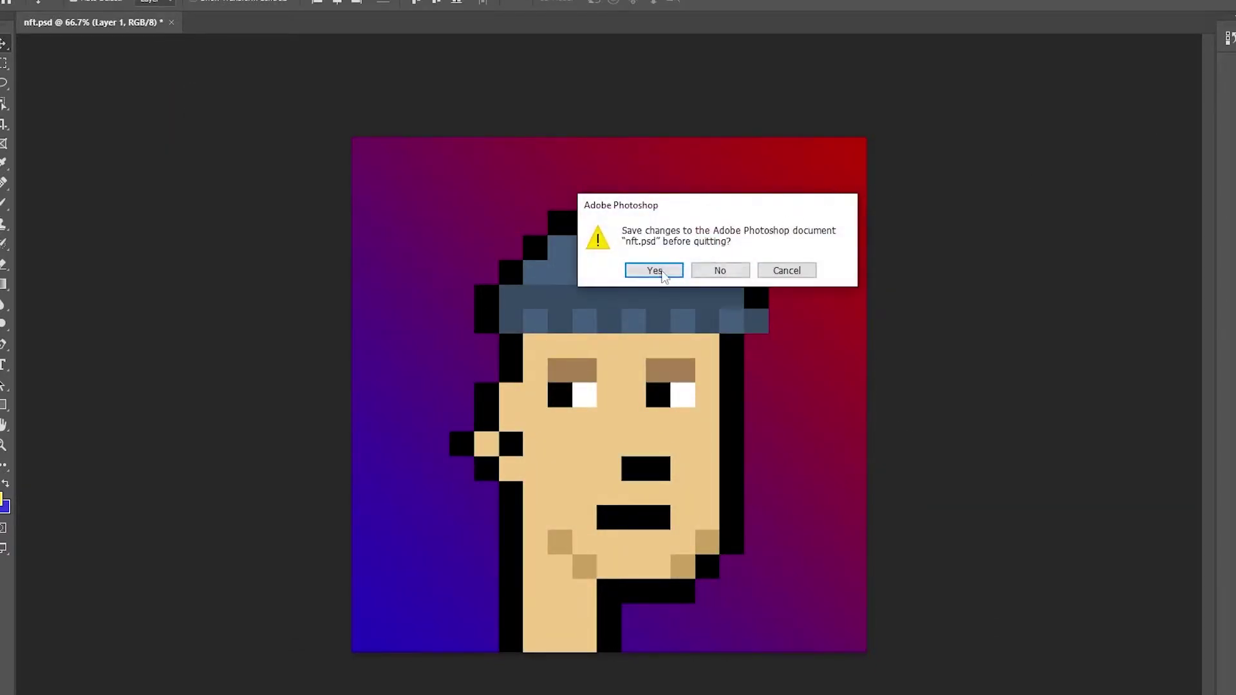
{"action": "left_click", "coordinate": [653, 270]}
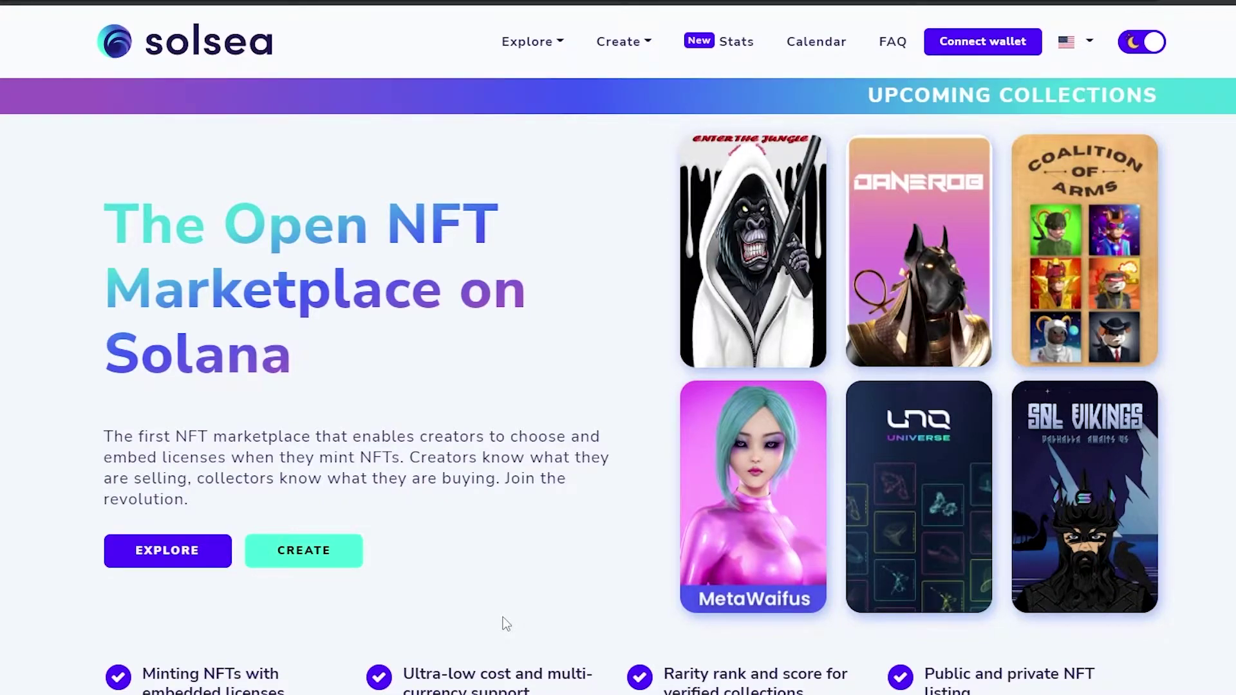
- Scroll down the SolSea homepage and follow the Connect your wallet link
{"action": "scroll", "coordinate": [507, 612], "scroll_direction": "down", "scroll_amount": 20}
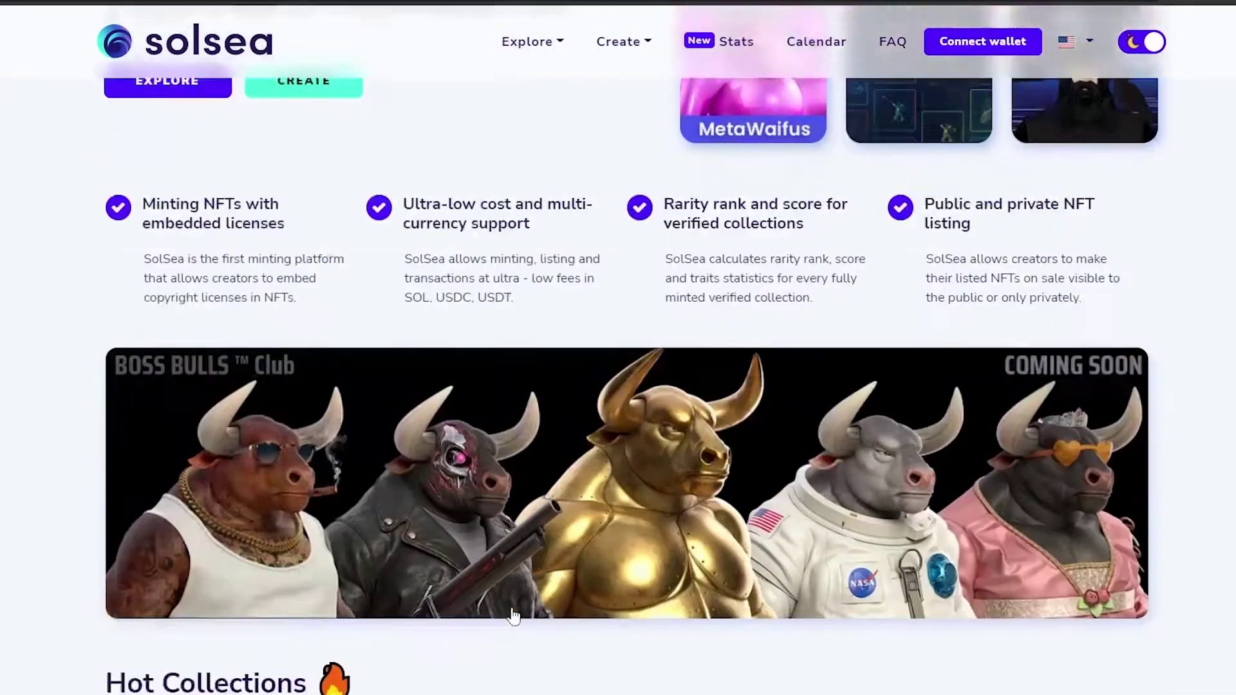
{"action": "scroll", "coordinate": [529, 599], "scroll_direction": "down", "scroll_amount": 20}
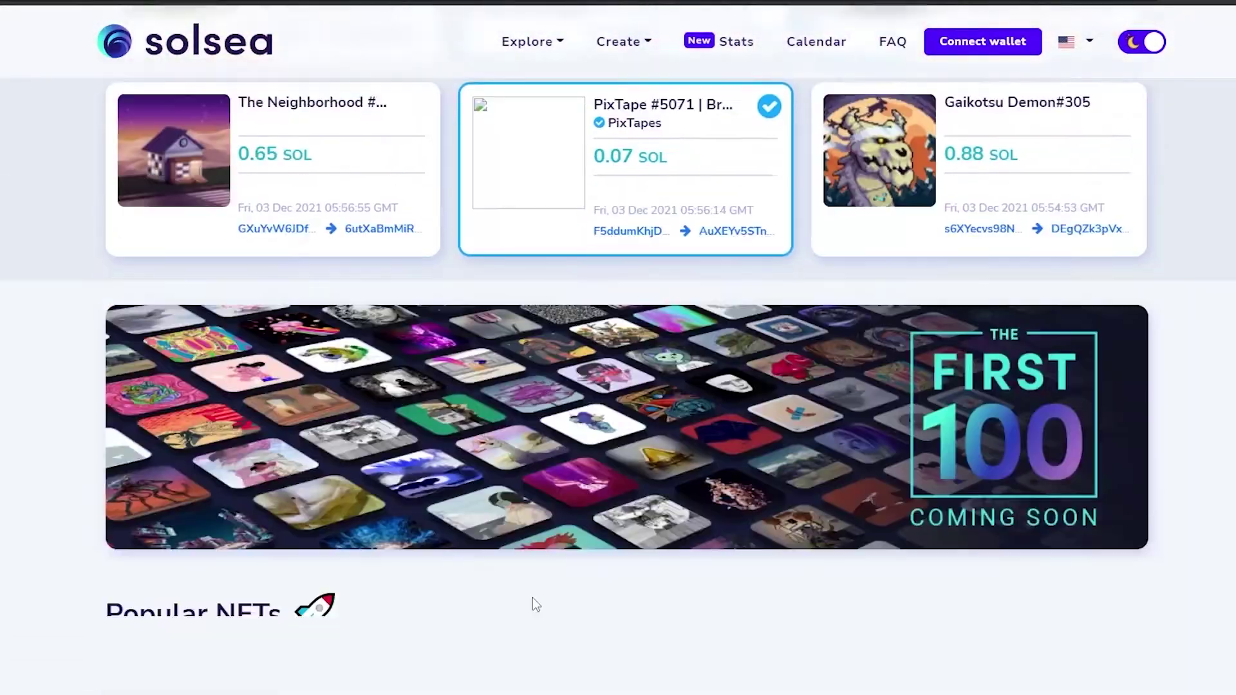
{"action": "scroll", "coordinate": [543, 597], "scroll_direction": "down", "scroll_amount": 5}
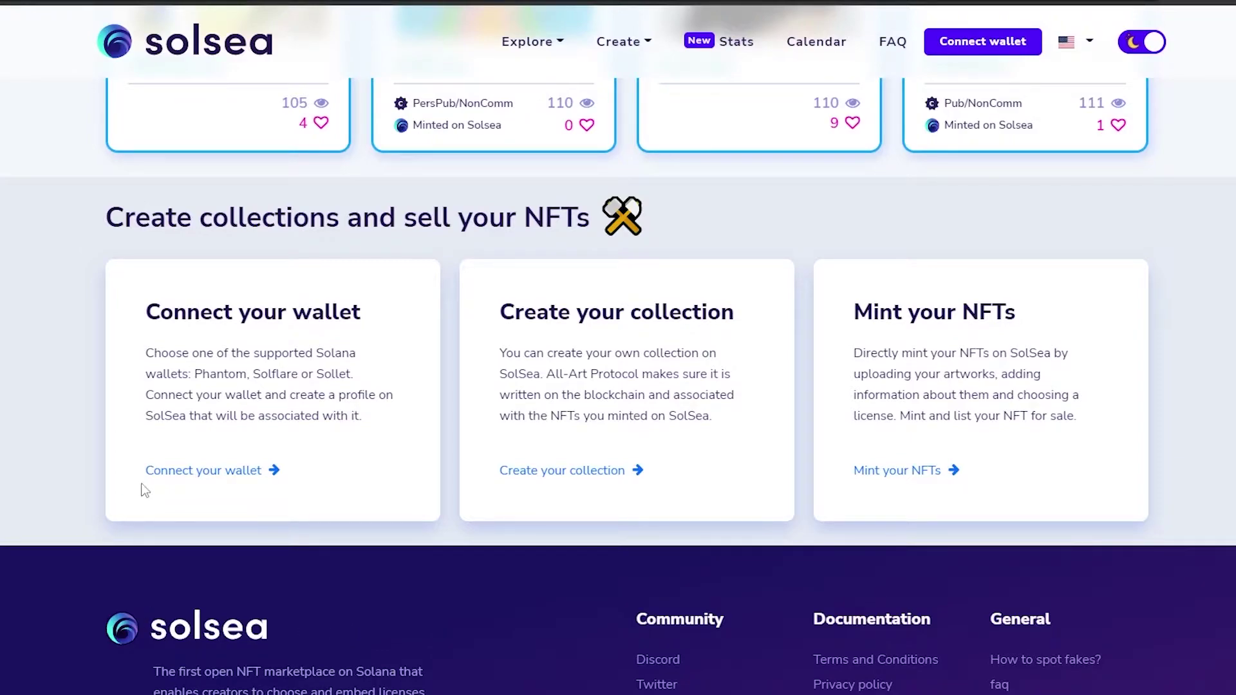
{"action": "left_click", "coordinate": [160, 475]}
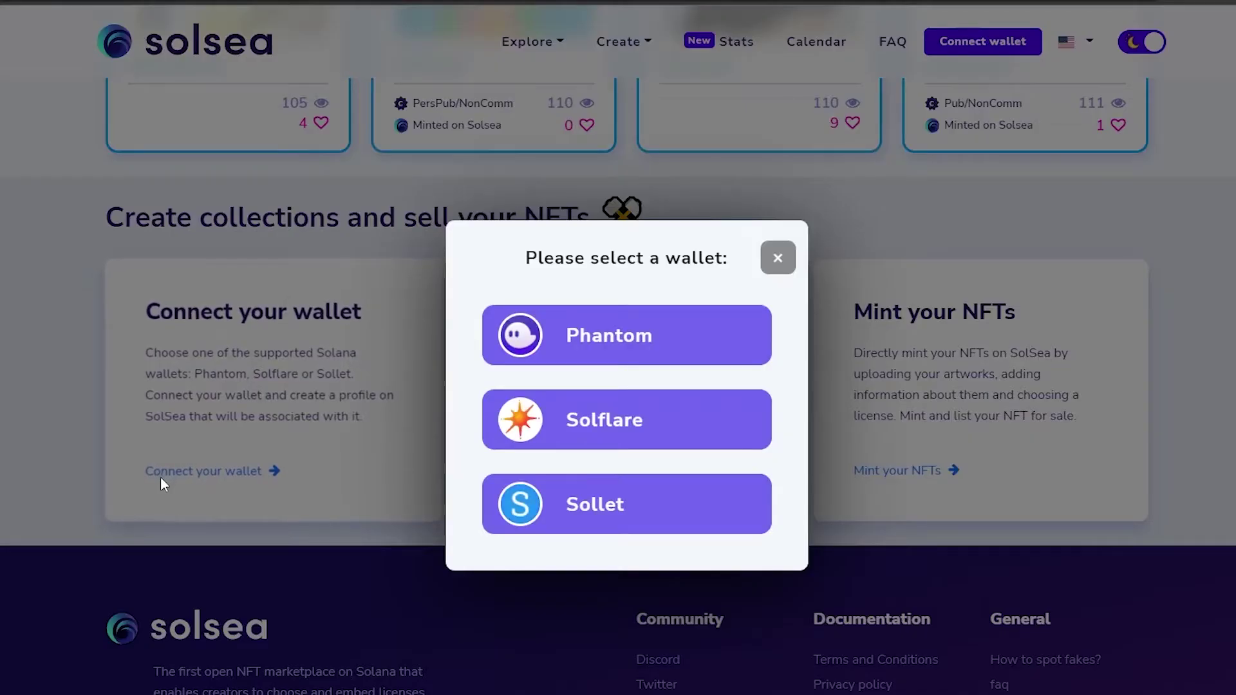
- Choose Phantom, restore the wallet from the pasted recovery phrase, import the account and set a password
{"action": "left_click", "coordinate": [590, 351]}
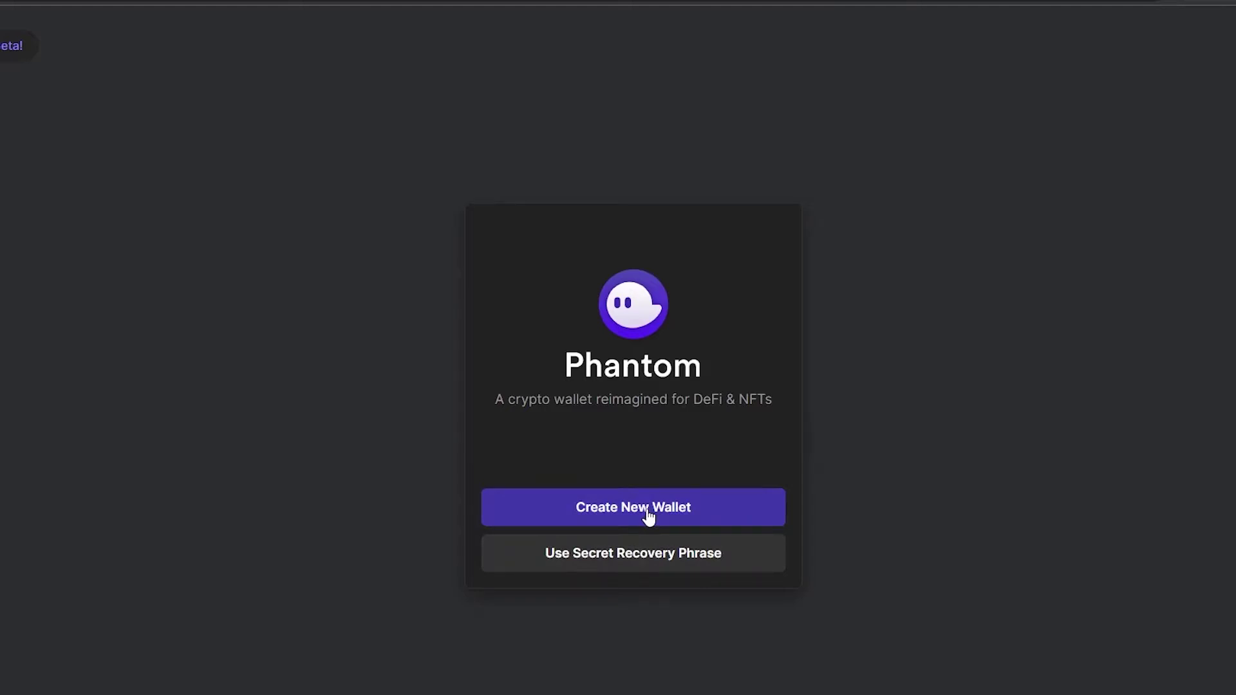
{"action": "left_click", "coordinate": [651, 567]}
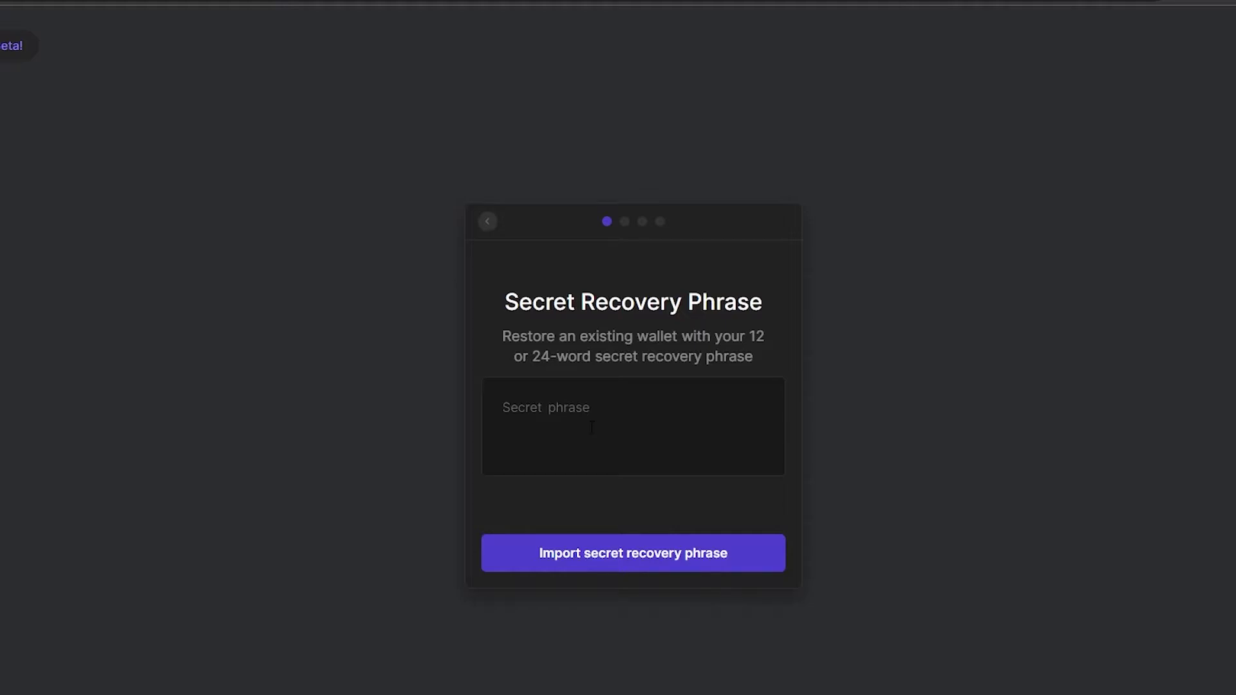
{"action": "key", "text": "ctrl+v"}
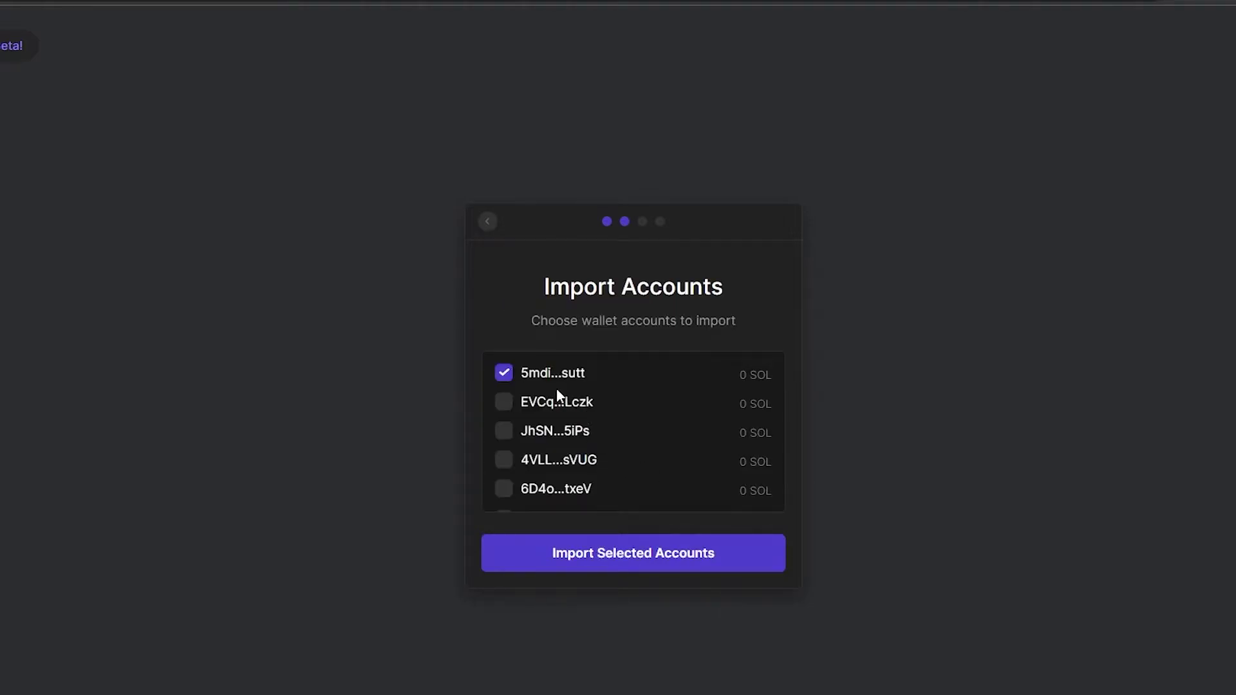
{"action": "left_click", "coordinate": [665, 559]}
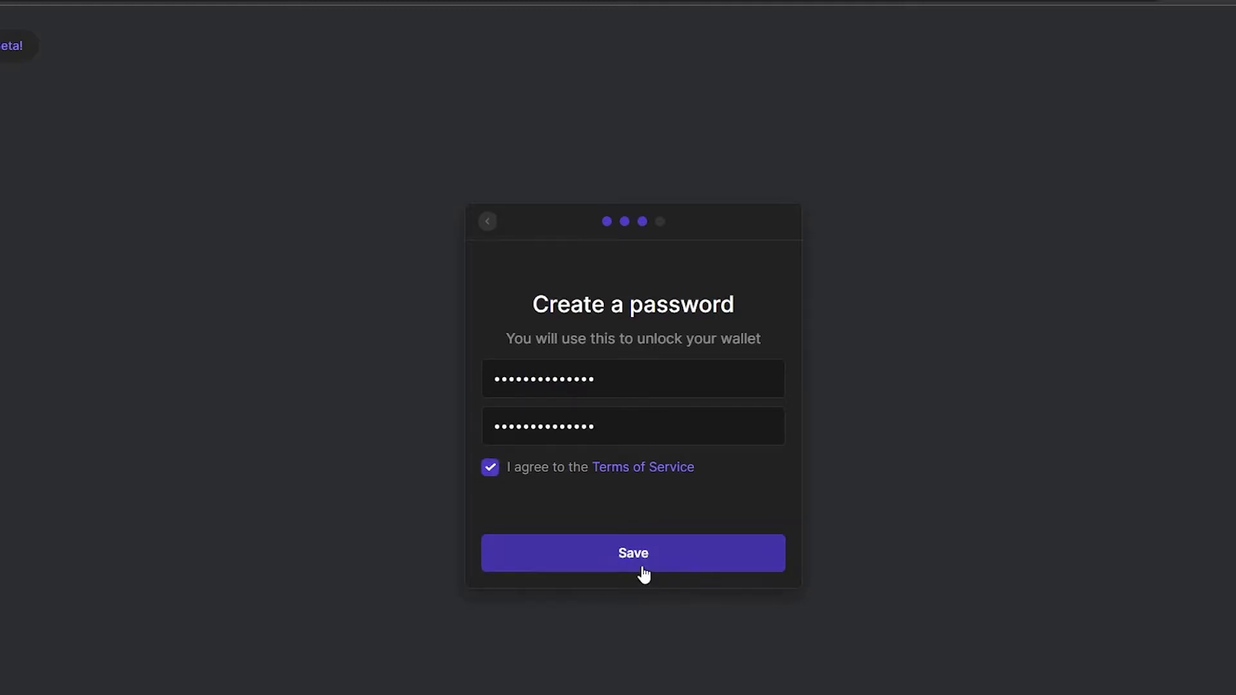
{"action": "left_click", "coordinate": [643, 575]}
{"action": "left_click", "coordinate": [649, 567]}
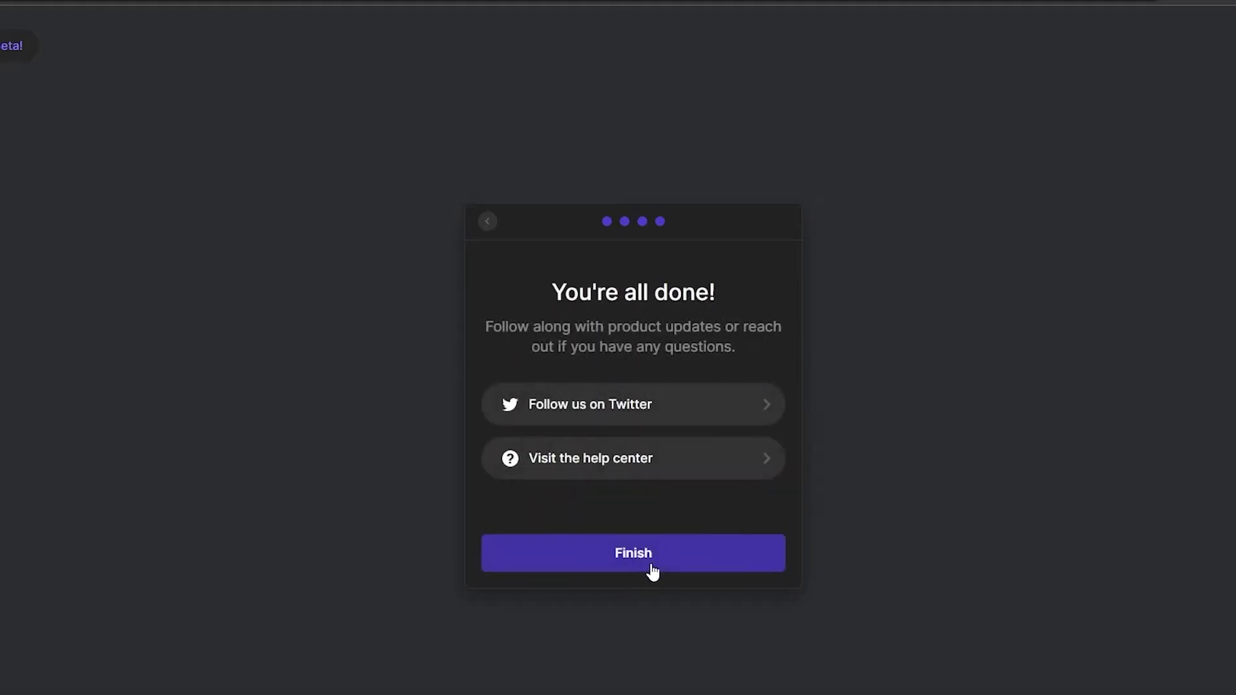
{"action": "left_click", "coordinate": [652, 559]}
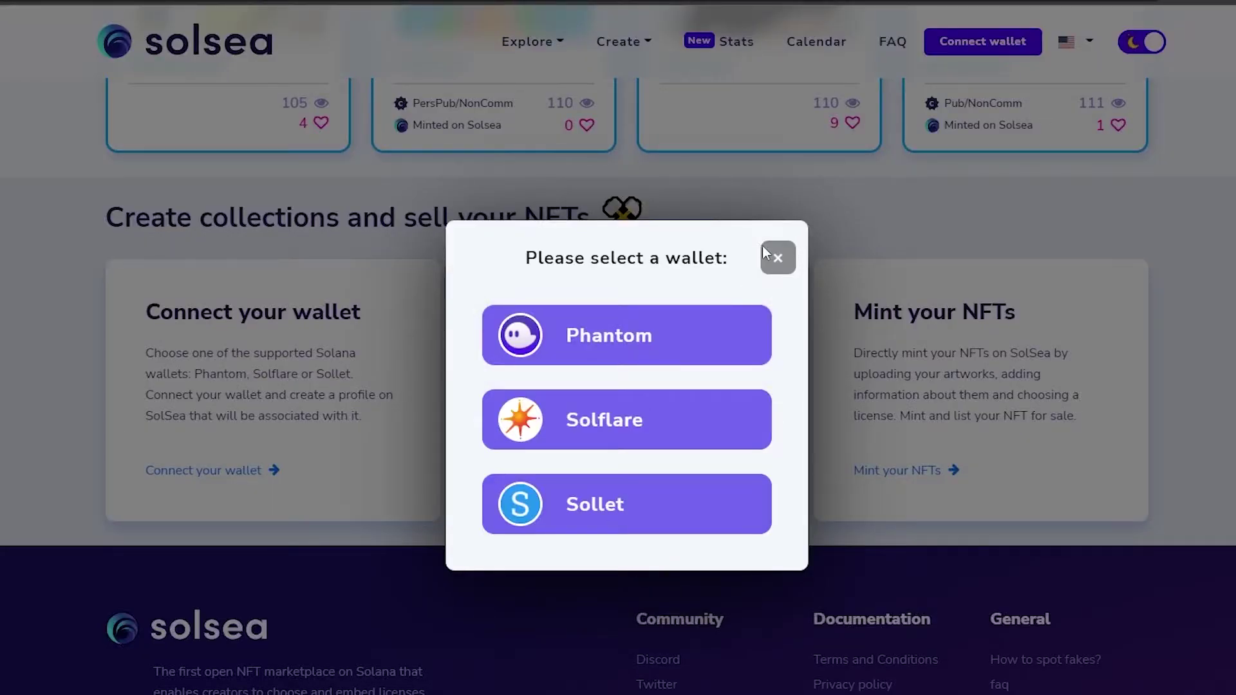
- Approve the Phantom connection to SolSea and check the wallet's balance and address
{"action": "left_click", "coordinate": [566, 339]}
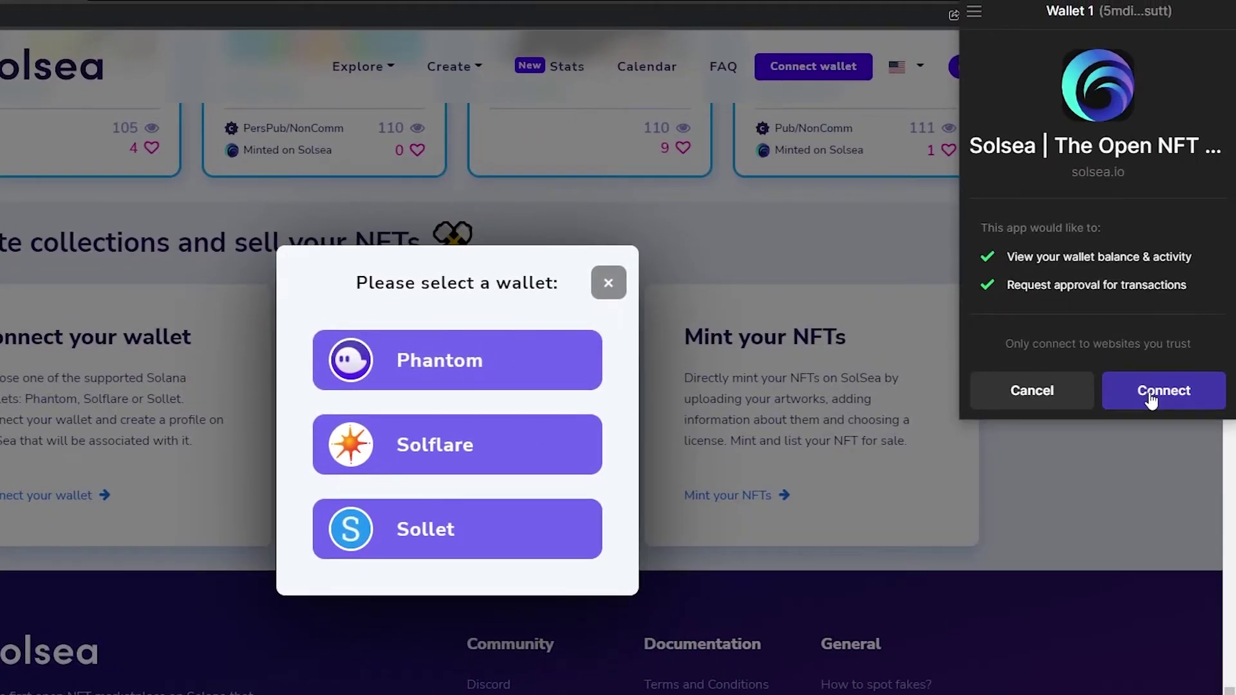
{"action": "left_click", "coordinate": [1151, 392]}
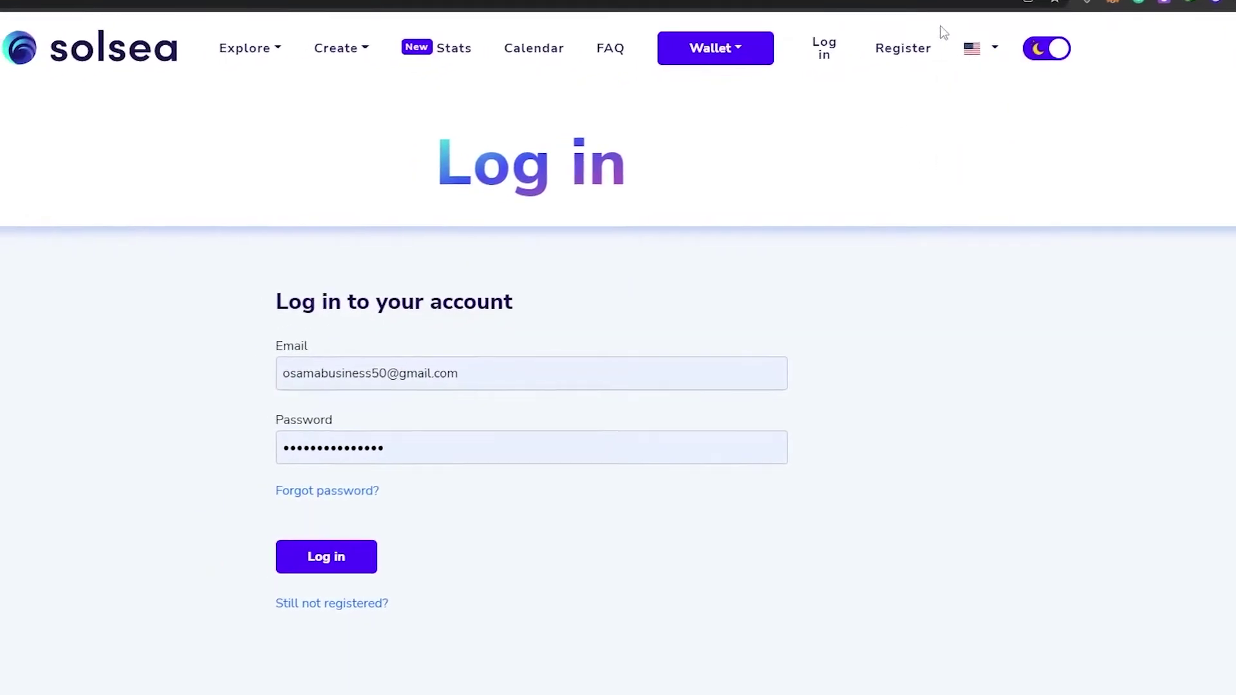
{"action": "left_click", "coordinate": [754, 40]}
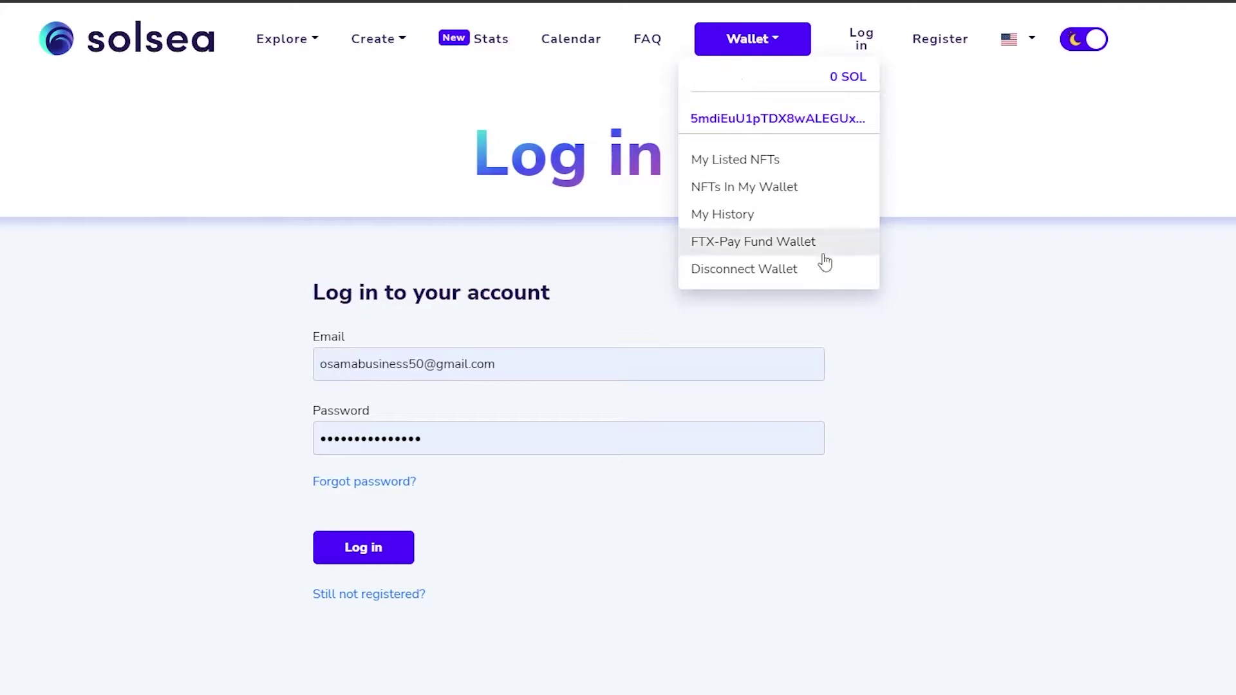
{"action": "scroll", "coordinate": [901, 309], "scroll_direction": "down", "scroll_amount": 2}
{"action": "scroll", "coordinate": [747, 444], "scroll_direction": "up", "scroll_amount": 2}
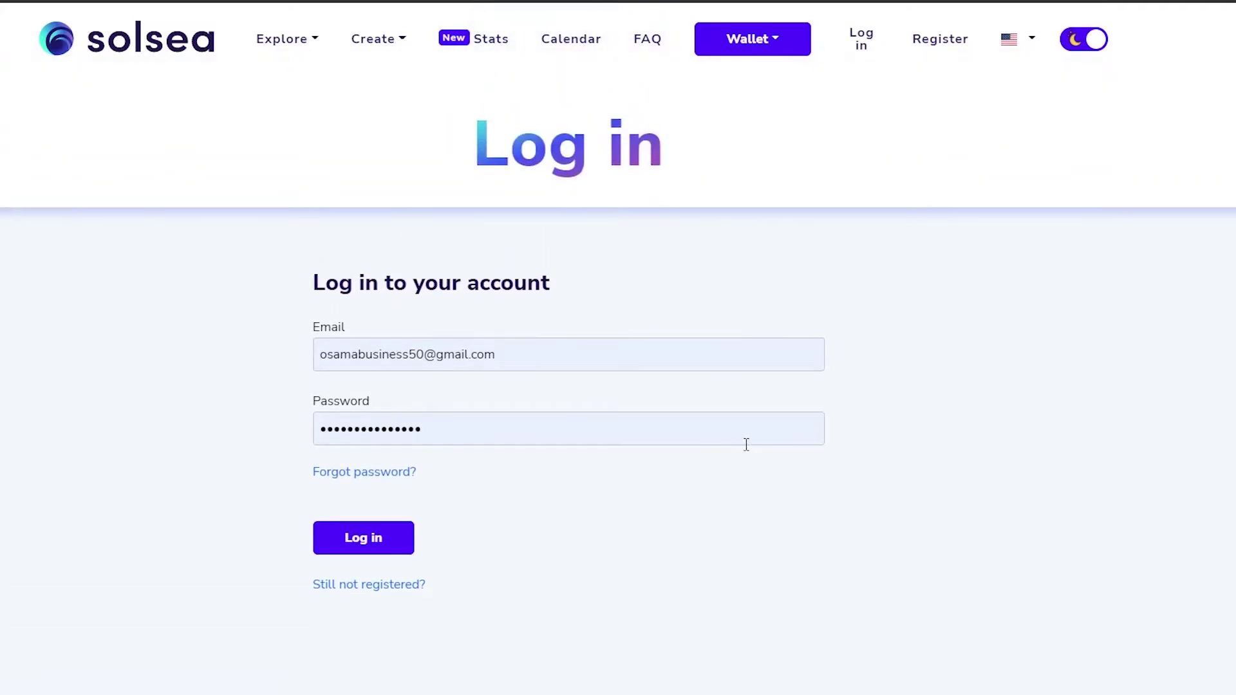
- Log in to the SolSea account, browse the homepage and open the Create menu
{"action": "left_click", "coordinate": [386, 550]}
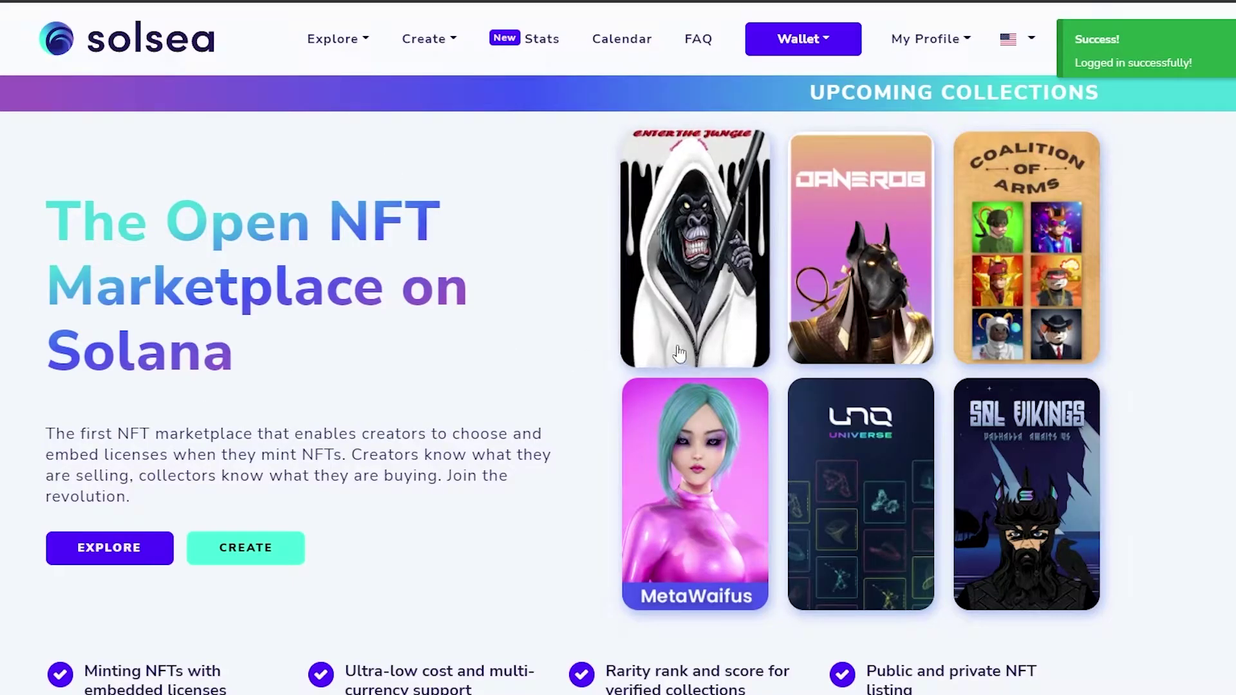
{"action": "scroll", "coordinate": [560, 259], "scroll_direction": "down", "scroll_amount": 2}
{"action": "scroll", "coordinate": [320, 333], "scroll_direction": "down", "scroll_amount": 2}
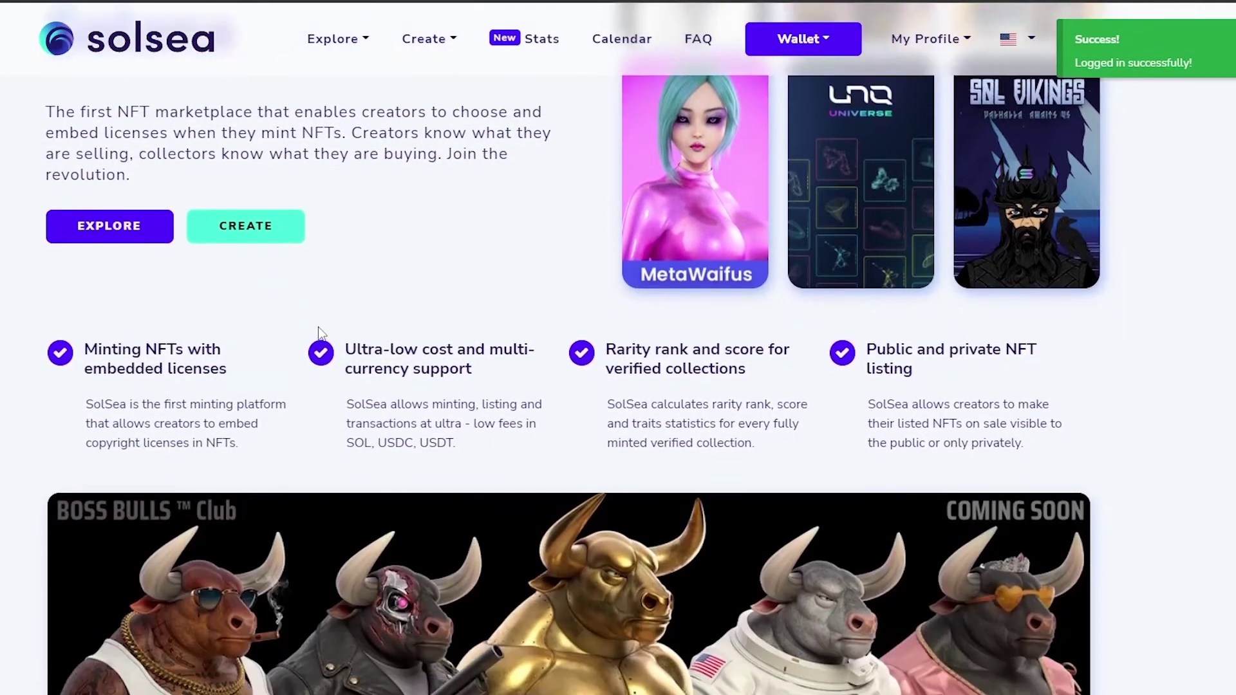
{"action": "scroll", "coordinate": [334, 348], "scroll_direction": "up", "scroll_amount": 3}
{"action": "scroll", "coordinate": [394, 367], "scroll_direction": "down", "scroll_amount": 4}
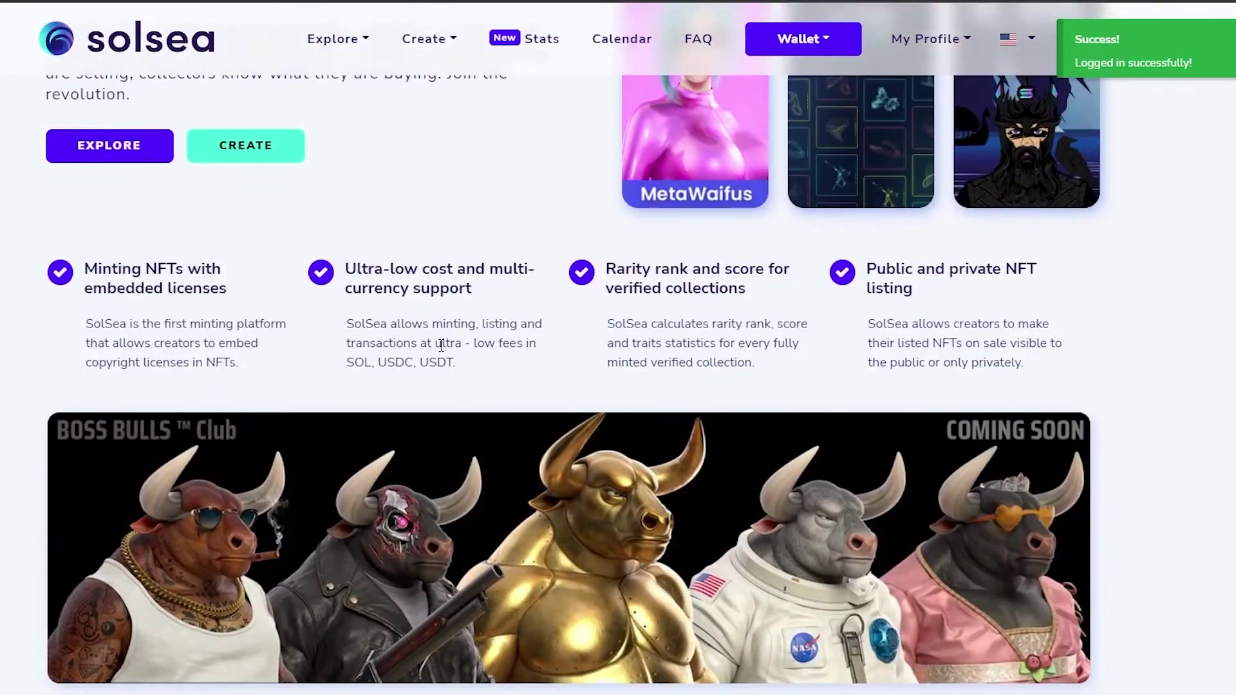
{"action": "scroll", "coordinate": [451, 348], "scroll_direction": "down", "scroll_amount": 15}
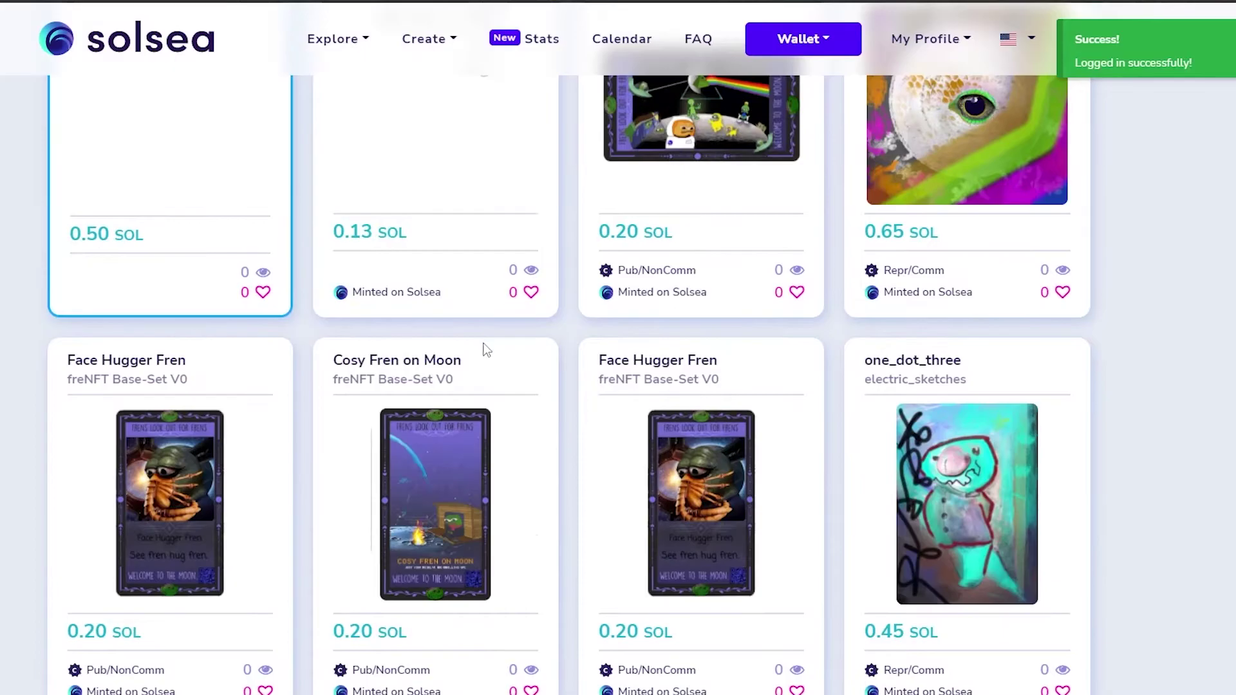
{"action": "scroll", "coordinate": [486, 350], "scroll_direction": "down", "scroll_amount": 20}
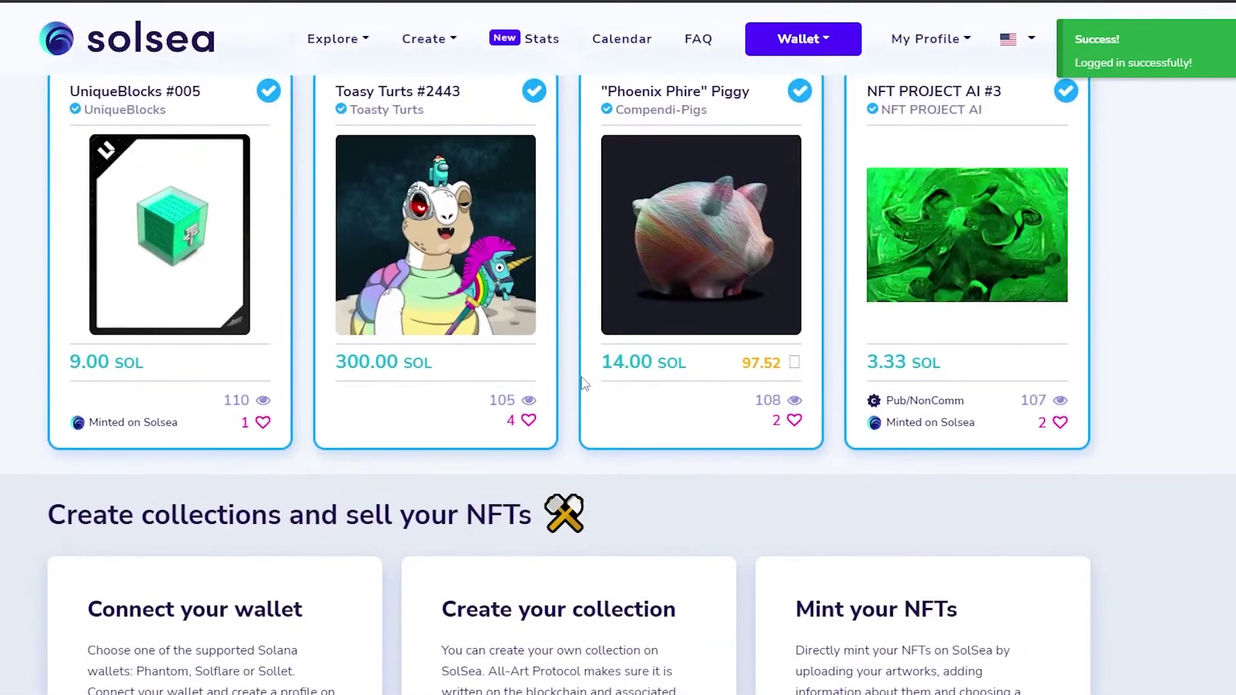
{"action": "scroll", "coordinate": [584, 383], "scroll_direction": "down", "scroll_amount": 5}
{"action": "scroll", "coordinate": [584, 383], "scroll_direction": "up", "scroll_amount": 20}
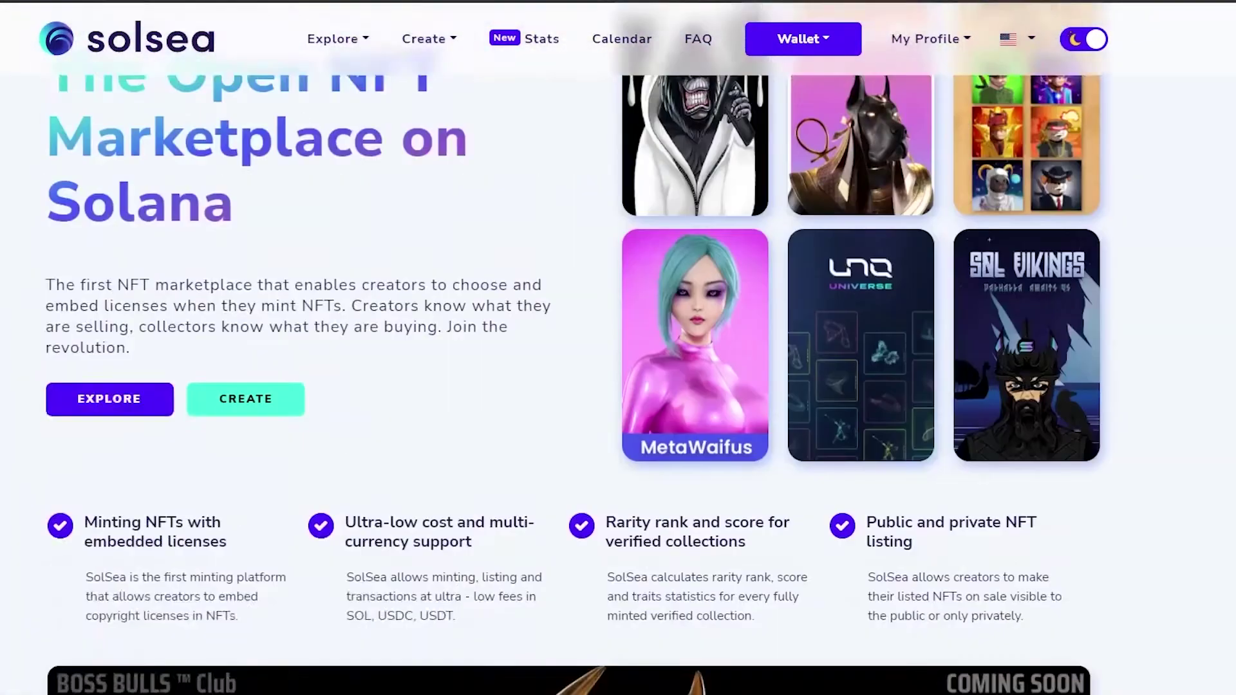
{"action": "scroll", "coordinate": [307, 495], "scroll_direction": "up", "scroll_amount": 3}
{"action": "scroll", "coordinate": [306, 496], "scroll_direction": "down", "scroll_amount": 1}
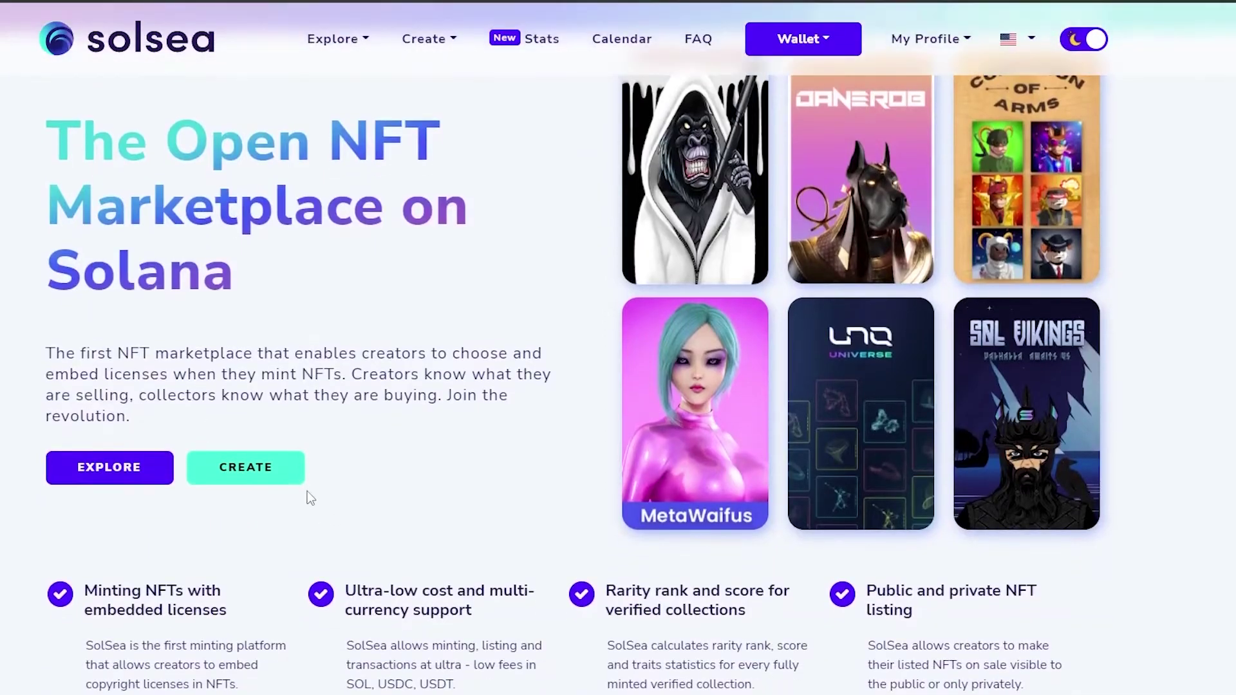
{"action": "left_click", "coordinate": [273, 488]}
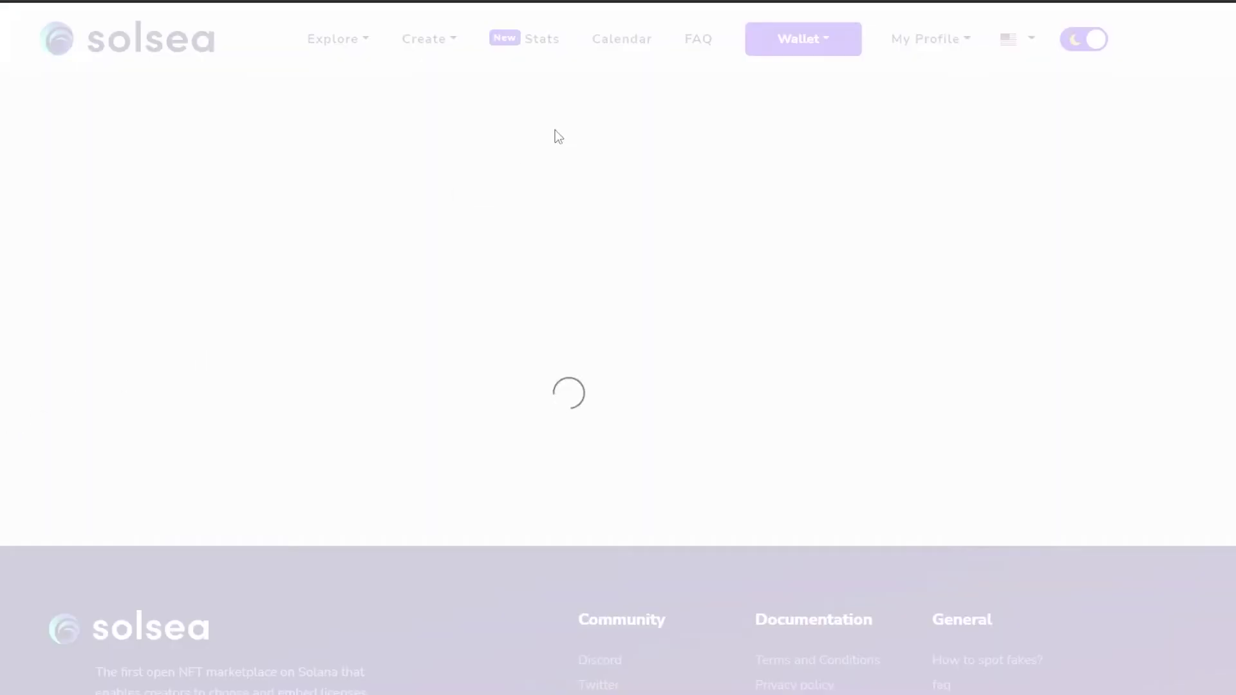
{"action": "left_click", "coordinate": [454, 39]}
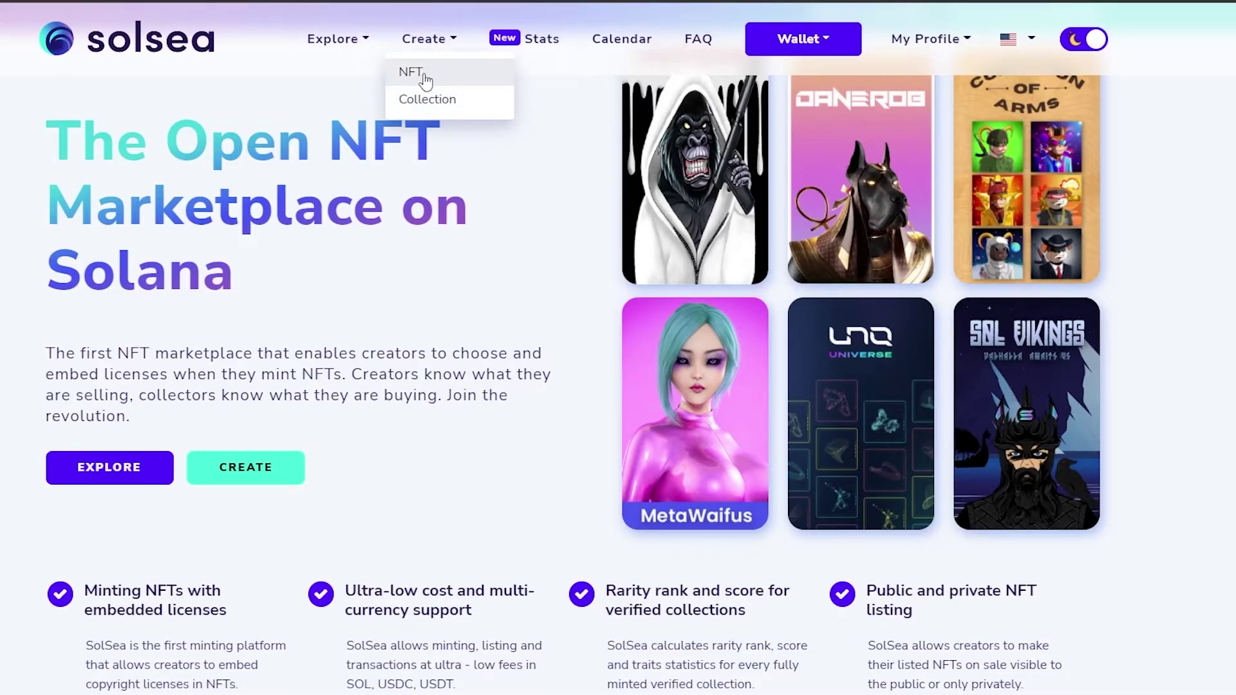
- Open the Create NFT form and scroll through its preview, artwork, title and description fields
{"action": "left_click", "coordinate": [248, 468]}
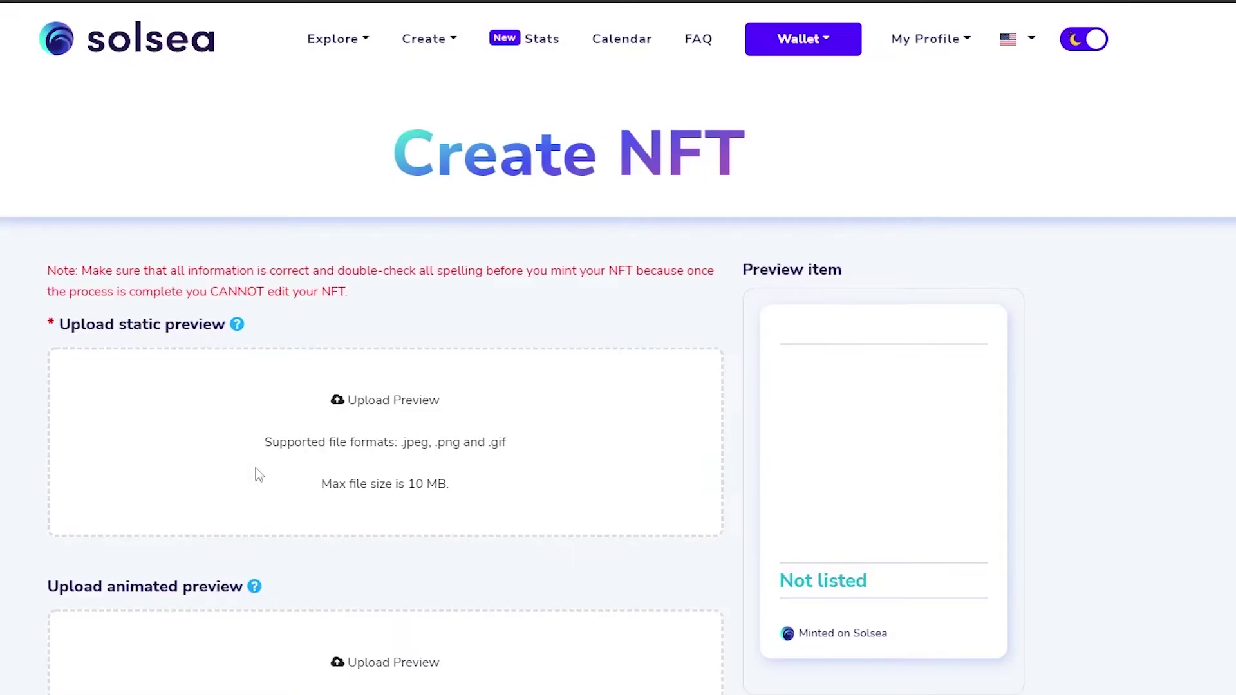
{"action": "scroll", "coordinate": [263, 492], "scroll_direction": "down", "scroll_amount": 1}
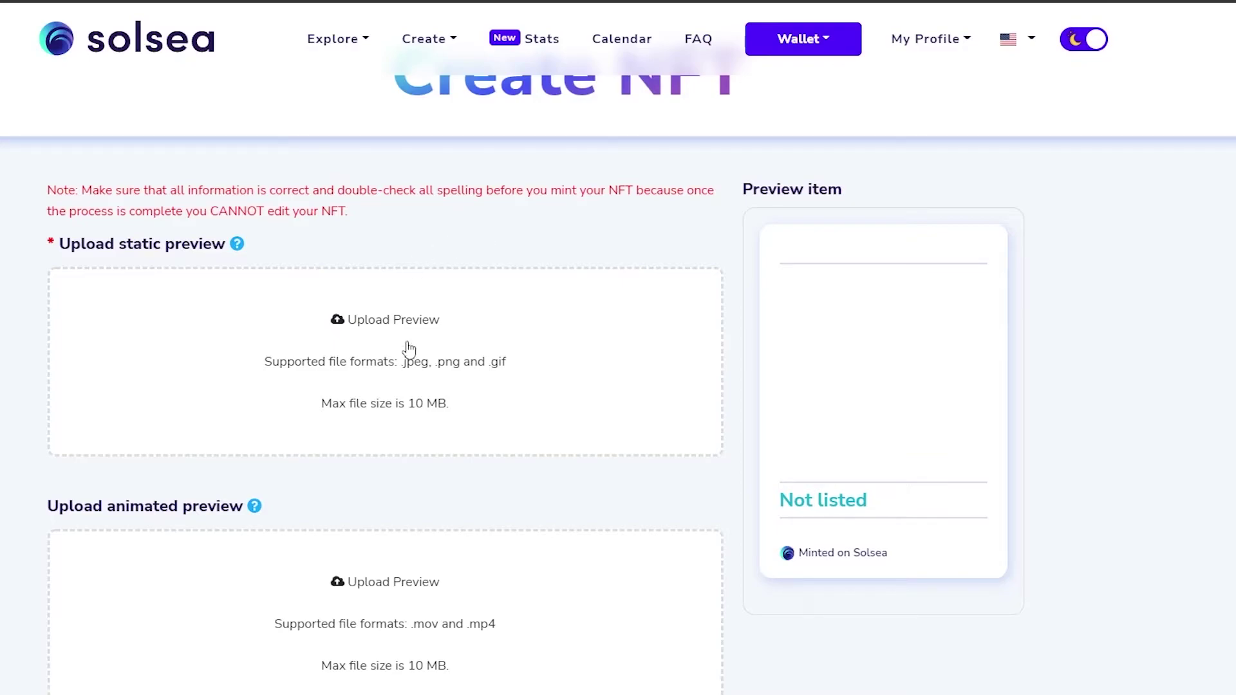
{"action": "scroll", "coordinate": [118, 392], "scroll_direction": "down", "scroll_amount": 3}
{"action": "scroll", "coordinate": [385, 386], "scroll_direction": "down", "scroll_amount": 1}
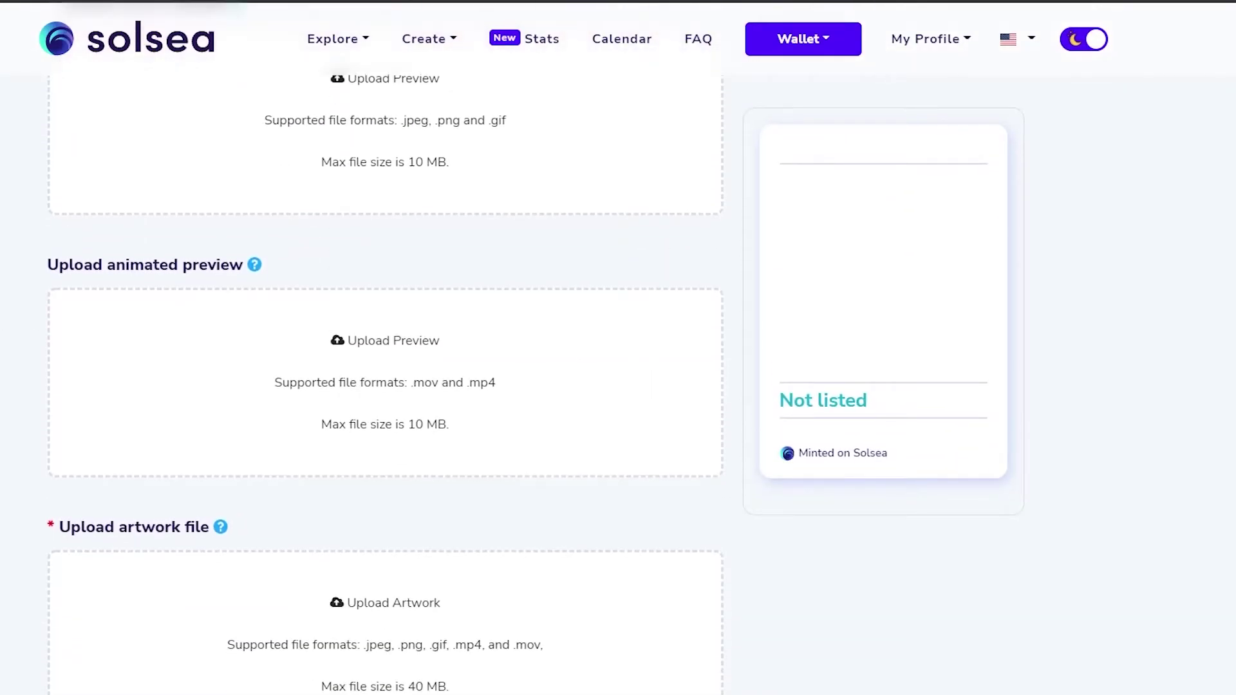
{"action": "scroll", "coordinate": [263, 296], "scroll_direction": "up", "scroll_amount": 3}
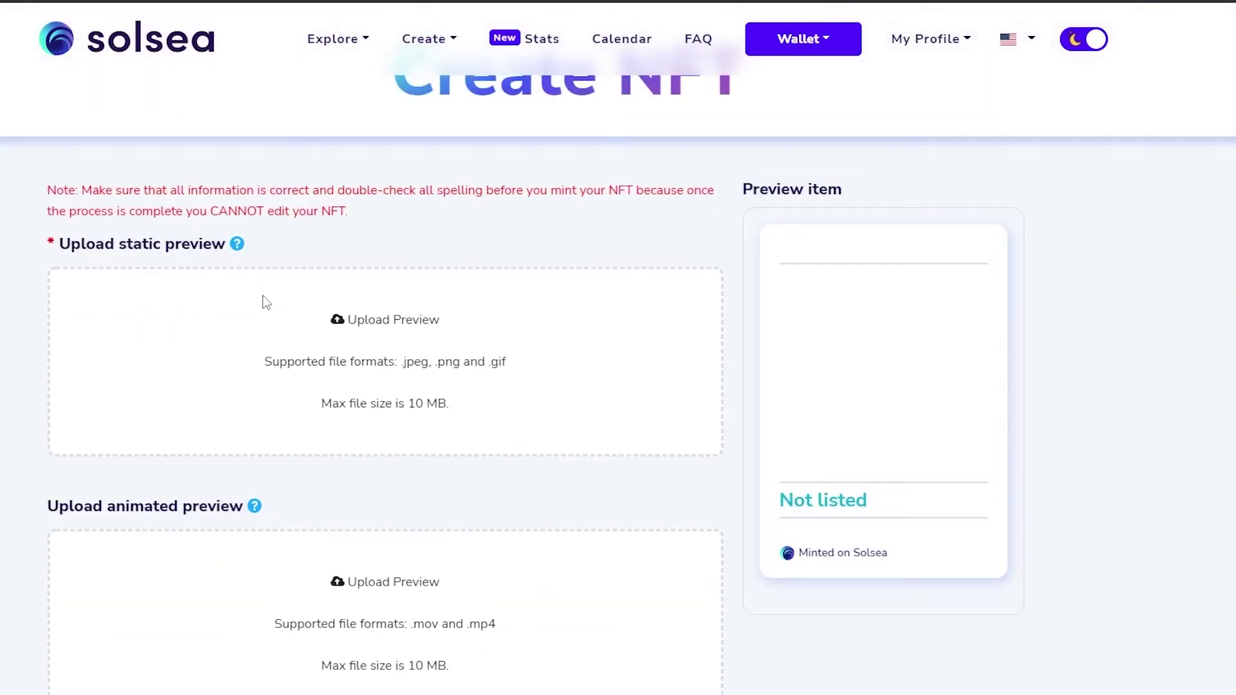
{"action": "scroll", "coordinate": [120, 255], "scroll_direction": "down", "scroll_amount": 3}
{"action": "scroll", "coordinate": [122, 261], "scroll_direction": "up", "scroll_amount": 1}
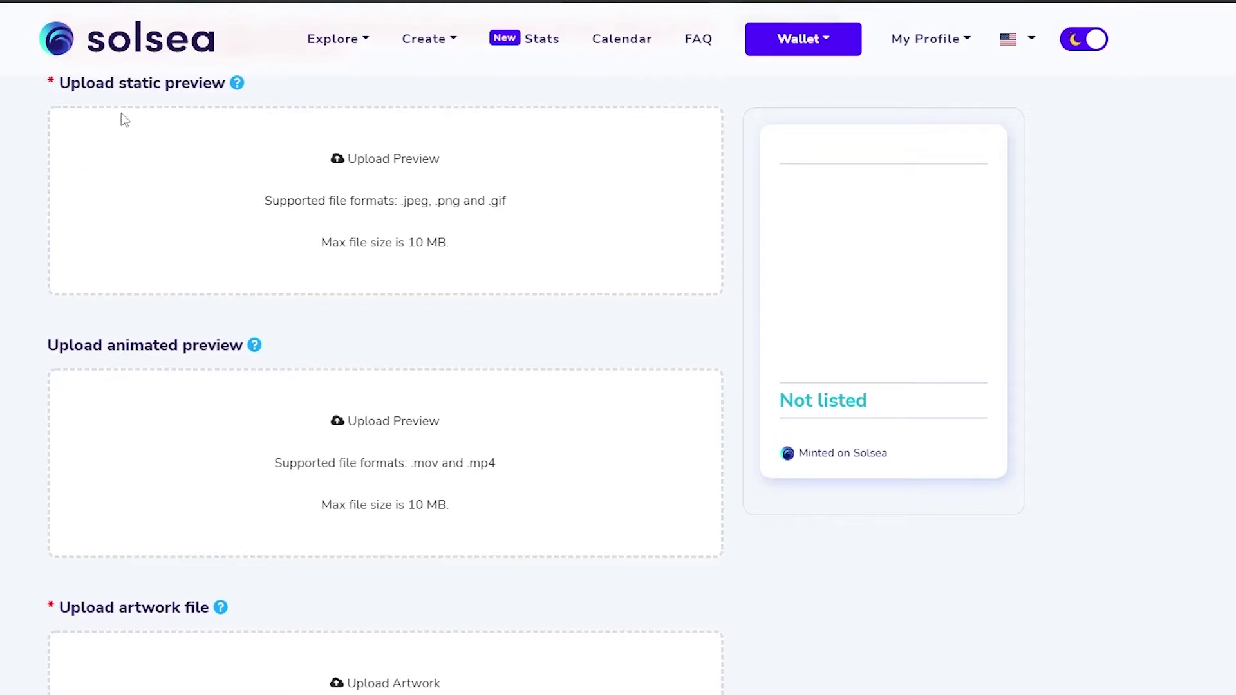
{"action": "scroll", "coordinate": [258, 358], "scroll_direction": "down", "scroll_amount": 1}
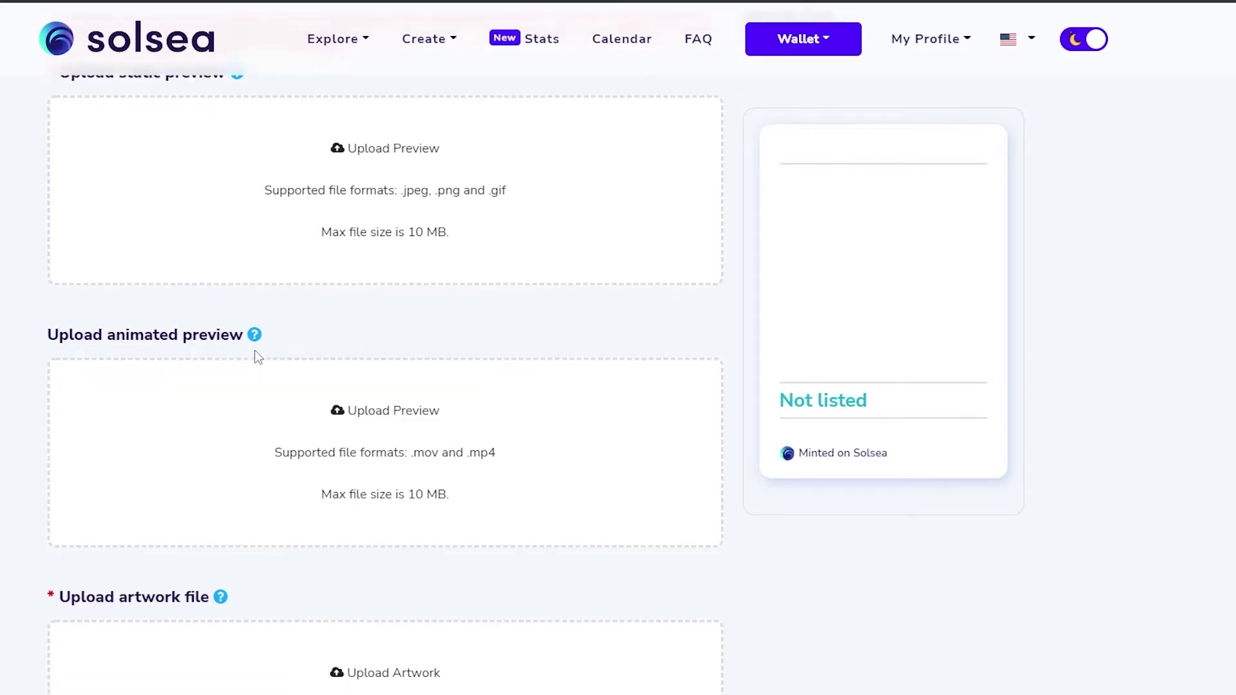
{"action": "scroll", "coordinate": [257, 358], "scroll_direction": "down", "scroll_amount": 1}
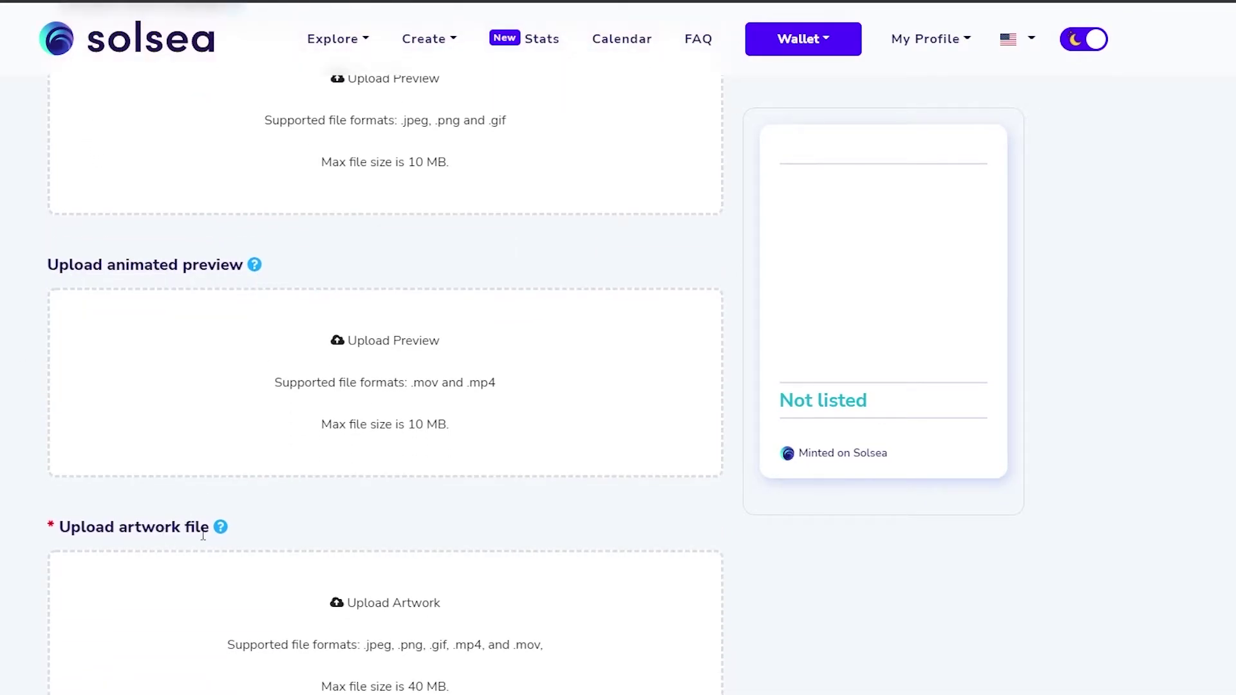
{"action": "scroll", "coordinate": [211, 528], "scroll_direction": "down", "scroll_amount": 2}
{"action": "scroll", "coordinate": [260, 533], "scroll_direction": "up", "scroll_amount": 2}
{"action": "scroll", "coordinate": [260, 534], "scroll_direction": "up", "scroll_amount": 1}
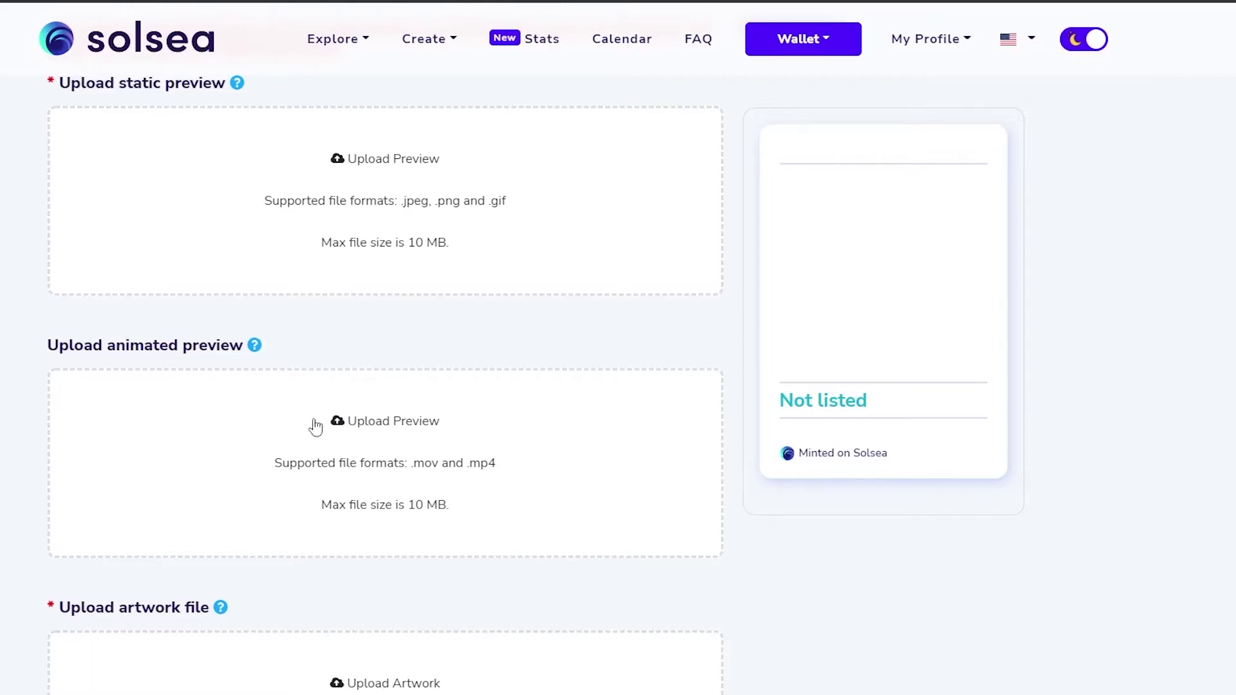
{"action": "scroll", "coordinate": [358, 500], "scroll_direction": "up", "scroll_amount": 2}
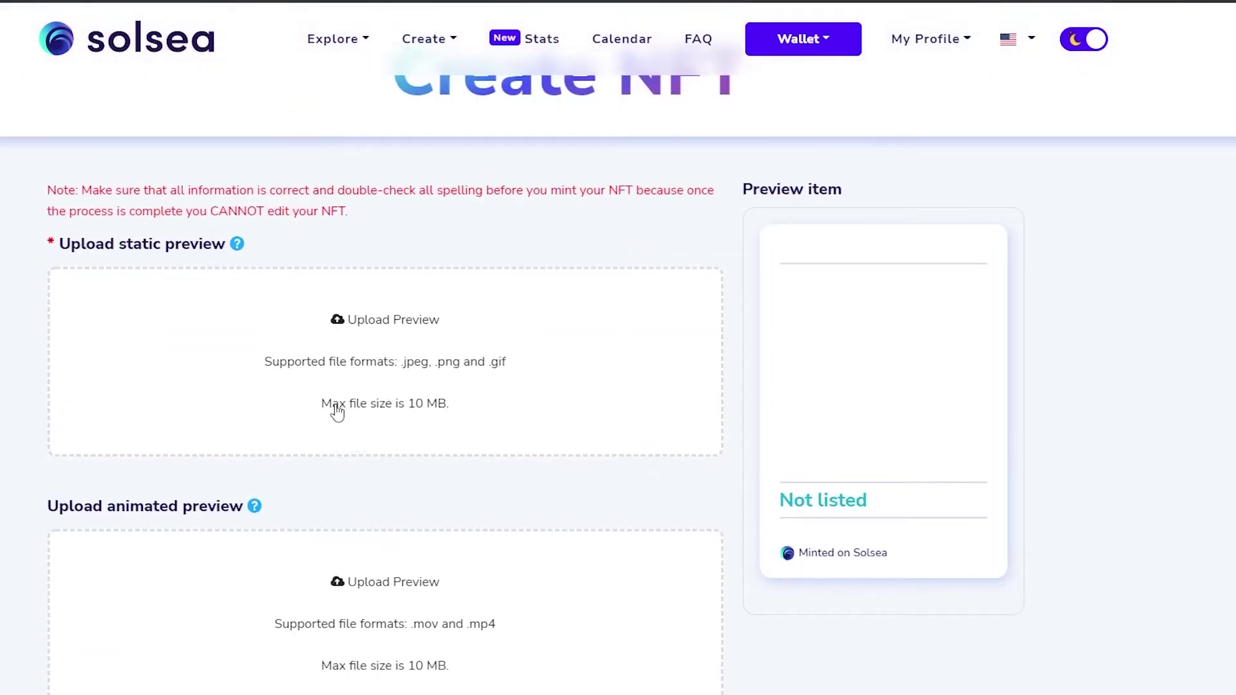
{"action": "scroll", "coordinate": [300, 354], "scroll_direction": "down", "scroll_amount": 4}
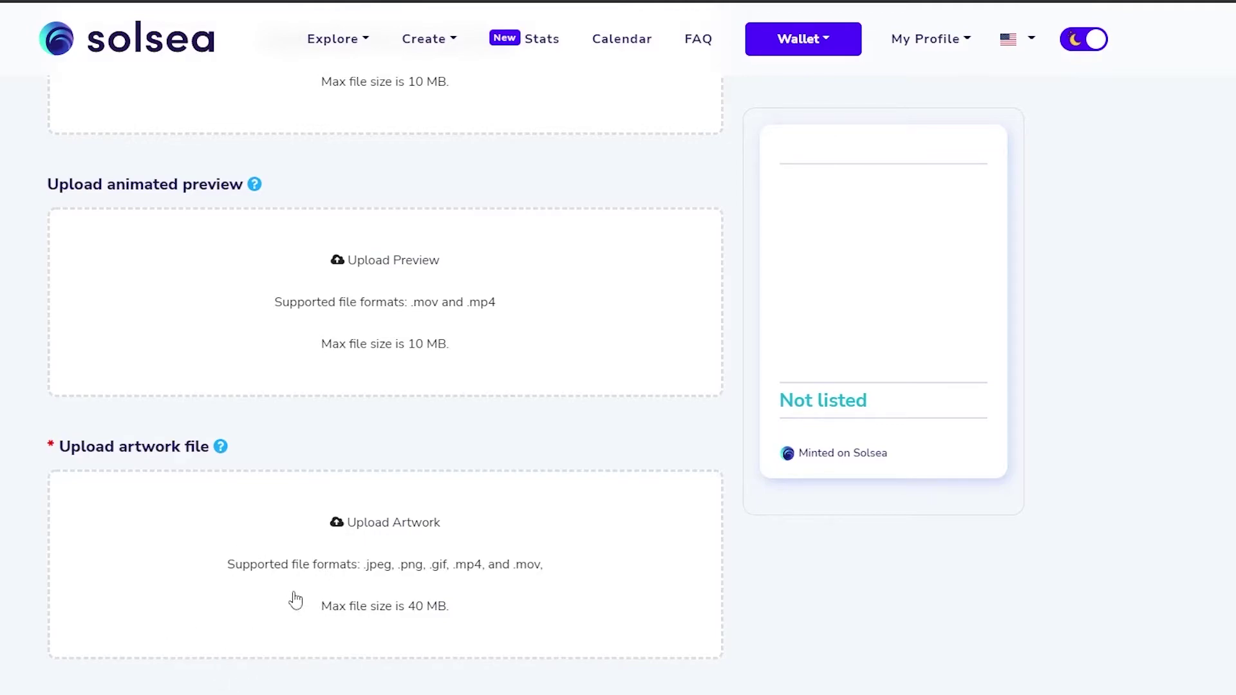
{"action": "scroll", "coordinate": [296, 596], "scroll_direction": "up", "scroll_amount": 2}
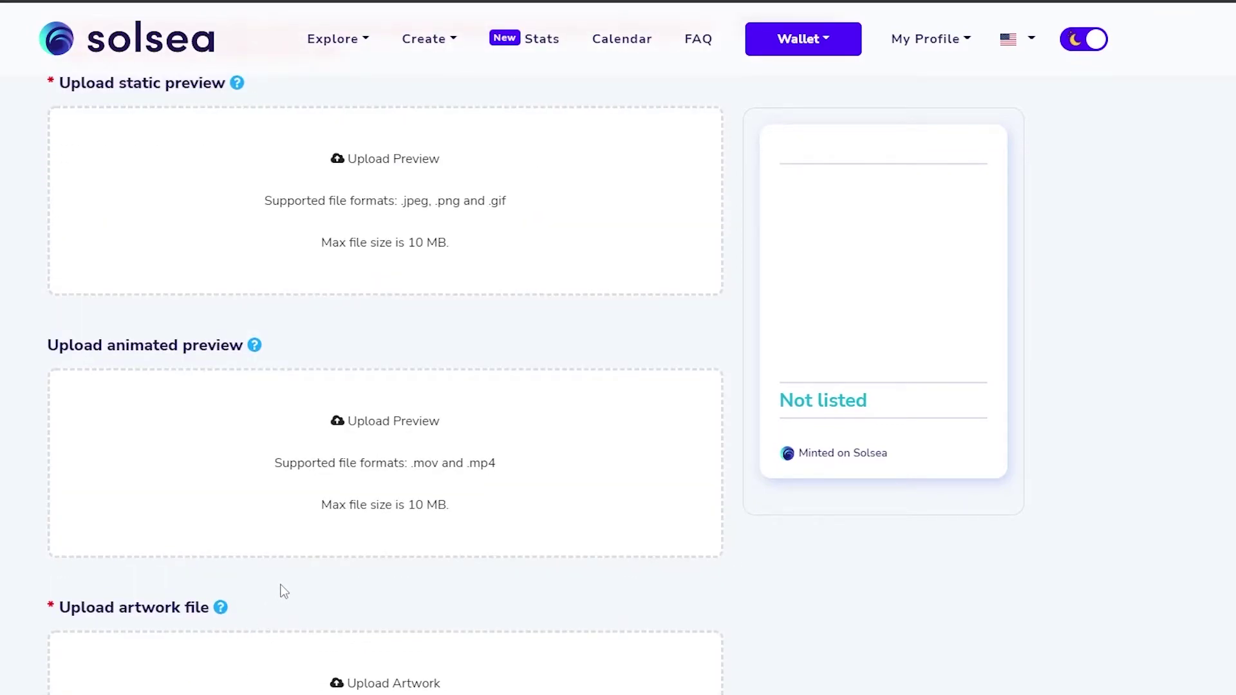
{"action": "scroll", "coordinate": [284, 573], "scroll_direction": "down", "scroll_amount": 1}
{"action": "scroll", "coordinate": [286, 571], "scroll_direction": "down", "scroll_amount": 3}
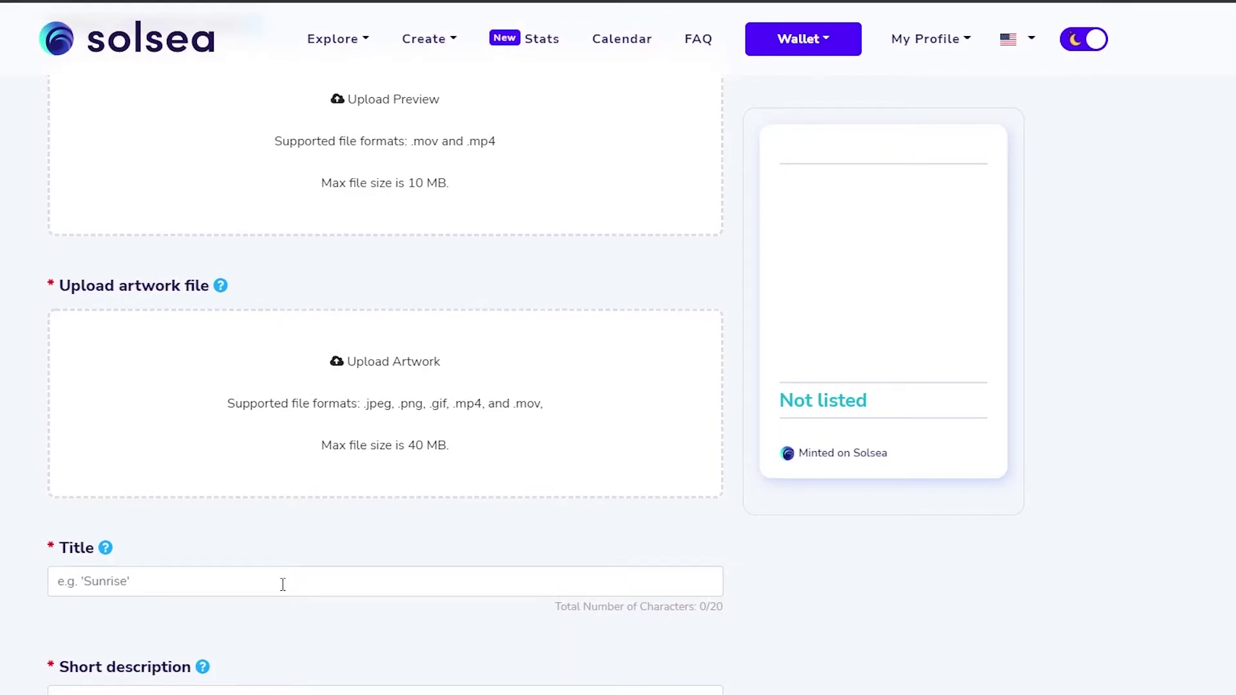
{"action": "scroll", "coordinate": [283, 586], "scroll_direction": "up", "scroll_amount": 6}
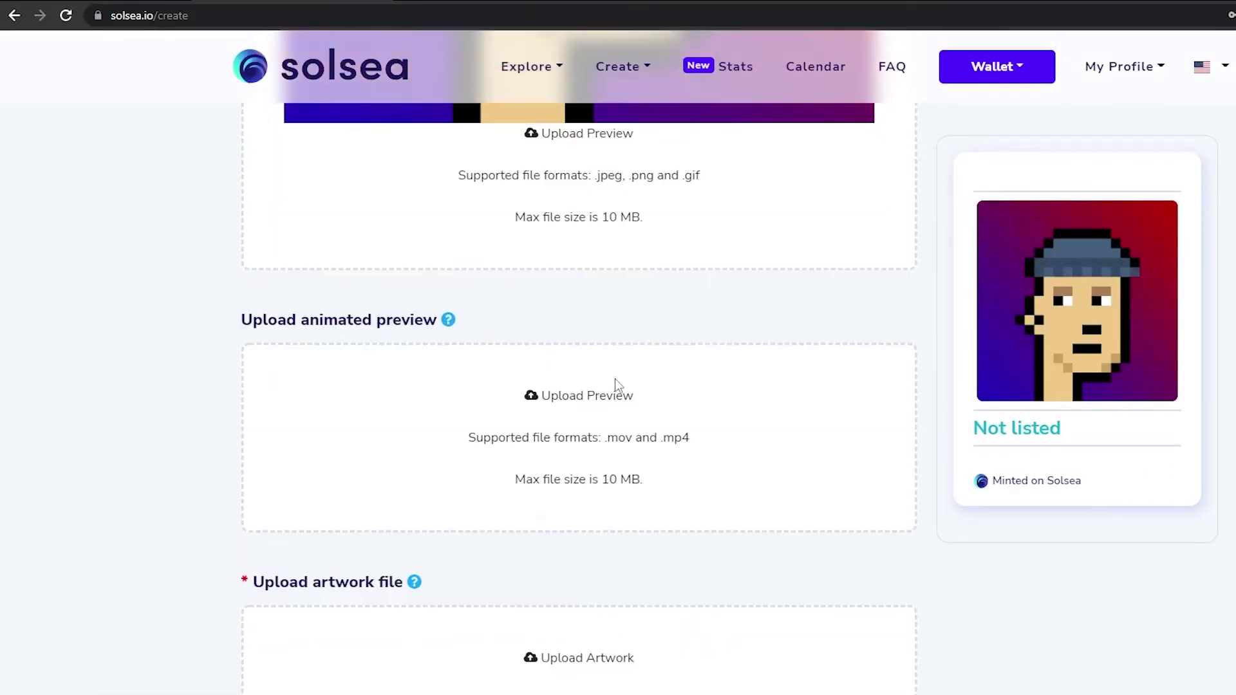
- Upload the nft beanie-man image as the NFT artwork
{"action": "scroll", "coordinate": [615, 379], "scroll_direction": "down", "scroll_amount": 5}
{"action": "left_click", "coordinate": [544, 316]}
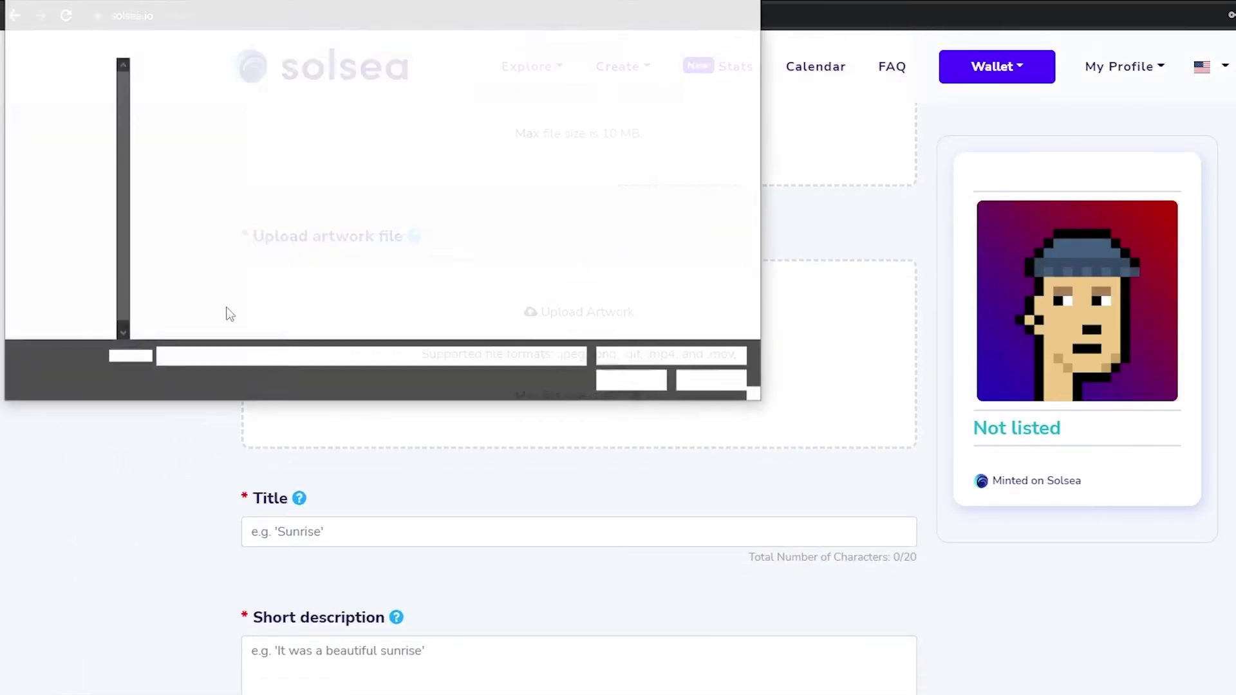
{"action": "left_click", "coordinate": [273, 222]}
{"action": "left_click", "coordinate": [631, 383]}
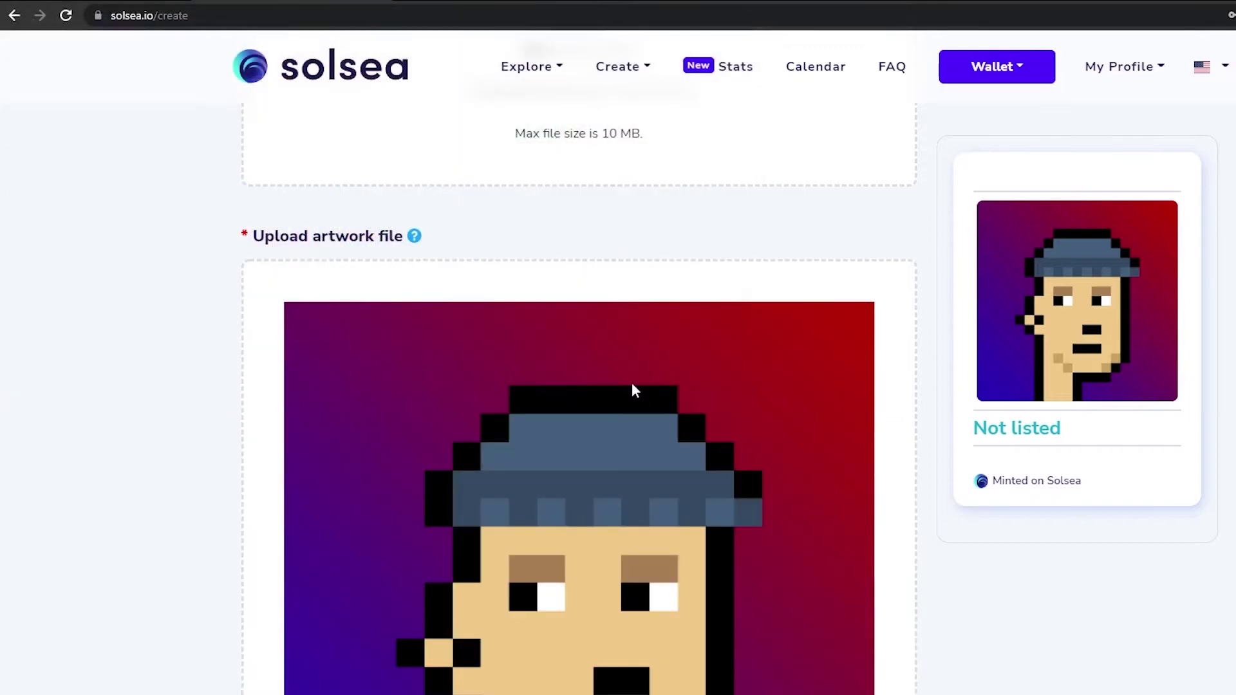
{"action": "scroll", "coordinate": [623, 372], "scroll_direction": "down", "scroll_amount": 4}
{"action": "scroll", "coordinate": [623, 373], "scroll_direction": "down", "scroll_amount": 8}
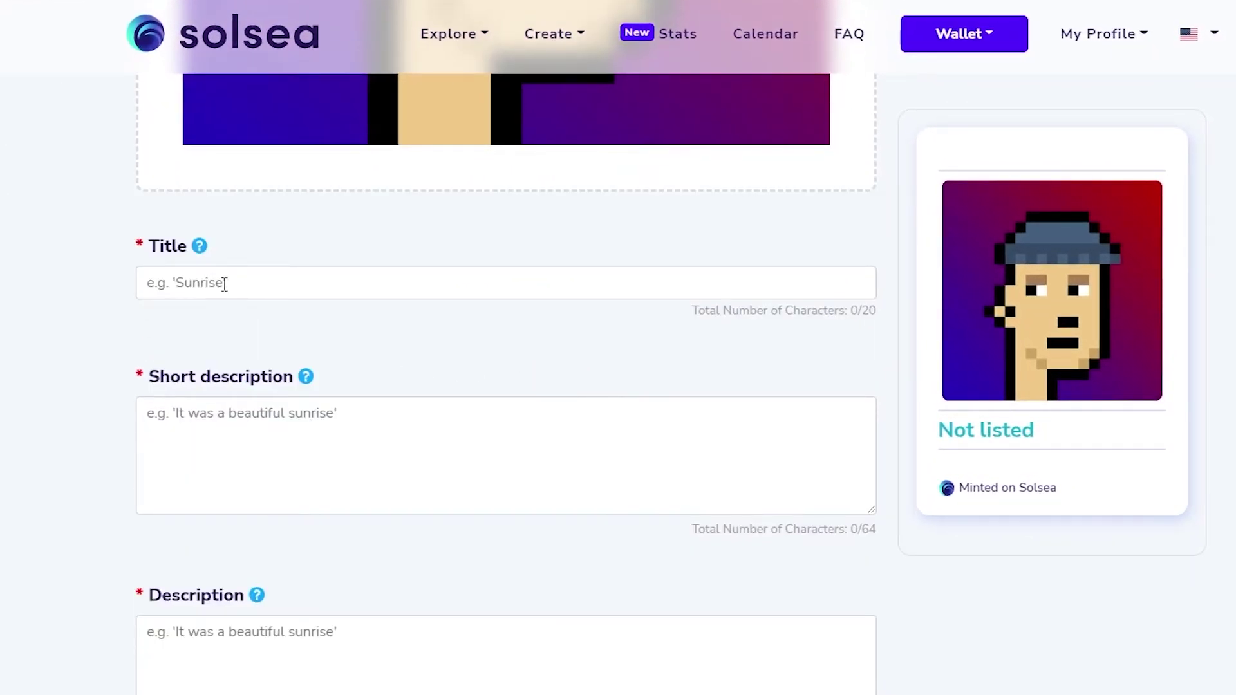
- Enter the title Gradient Beanie Man
{"action": "left_click", "coordinate": [220, 283]}
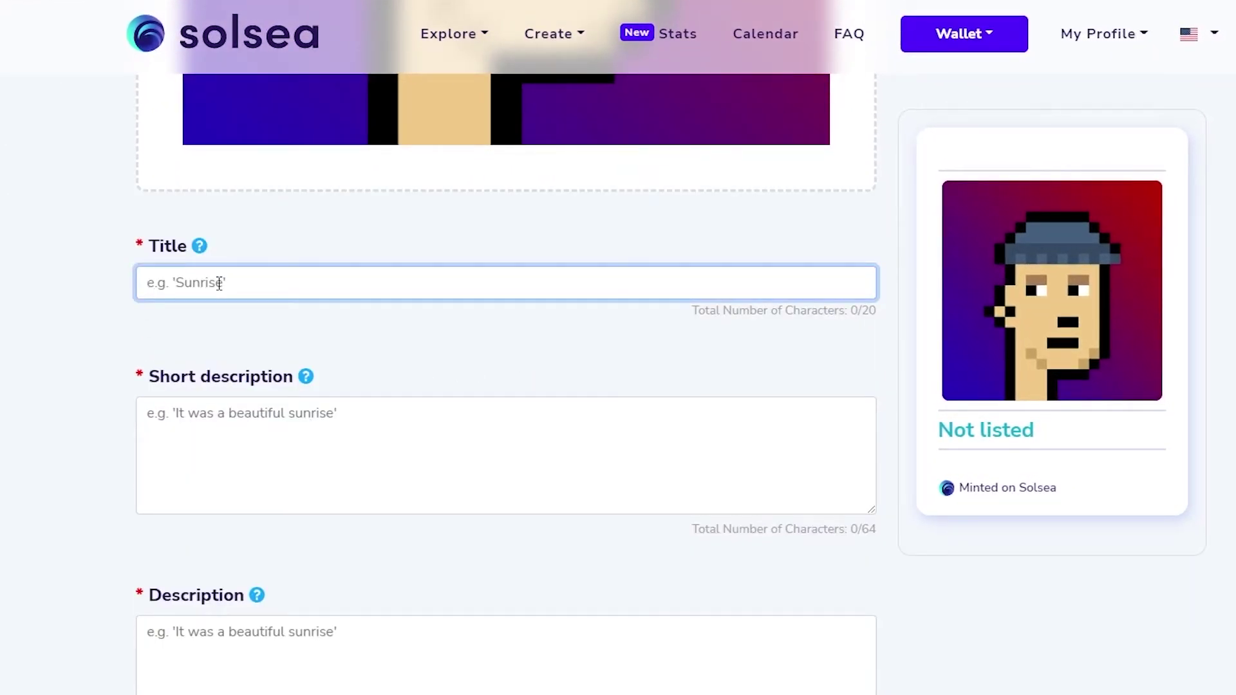
{"action": "type", "text": "Gradient Beanie Man"}
{"action": "key", "text": "ctrl+a"}
{"action": "key", "text": "ctrl+c"}
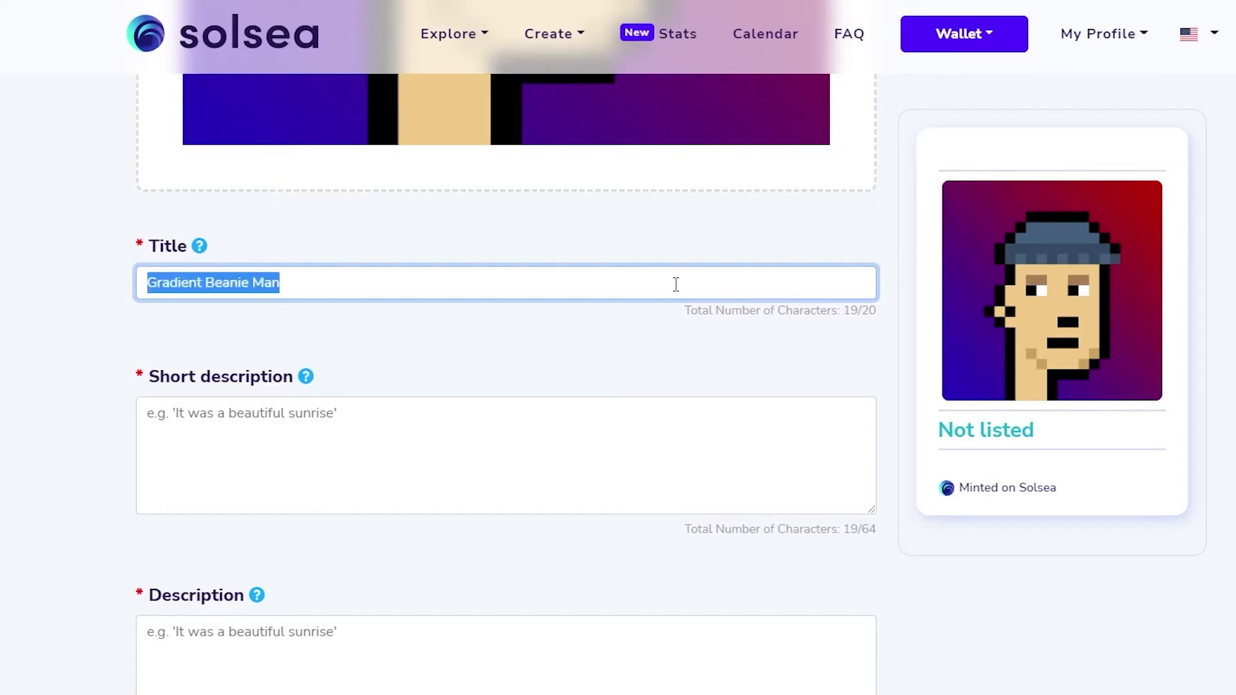
{"action": "left_click", "coordinate": [457, 385]}
- Set the short description to "It's a Gradient Beanie Man" and copy it into Description
{"action": "left_click", "coordinate": [287, 424]}
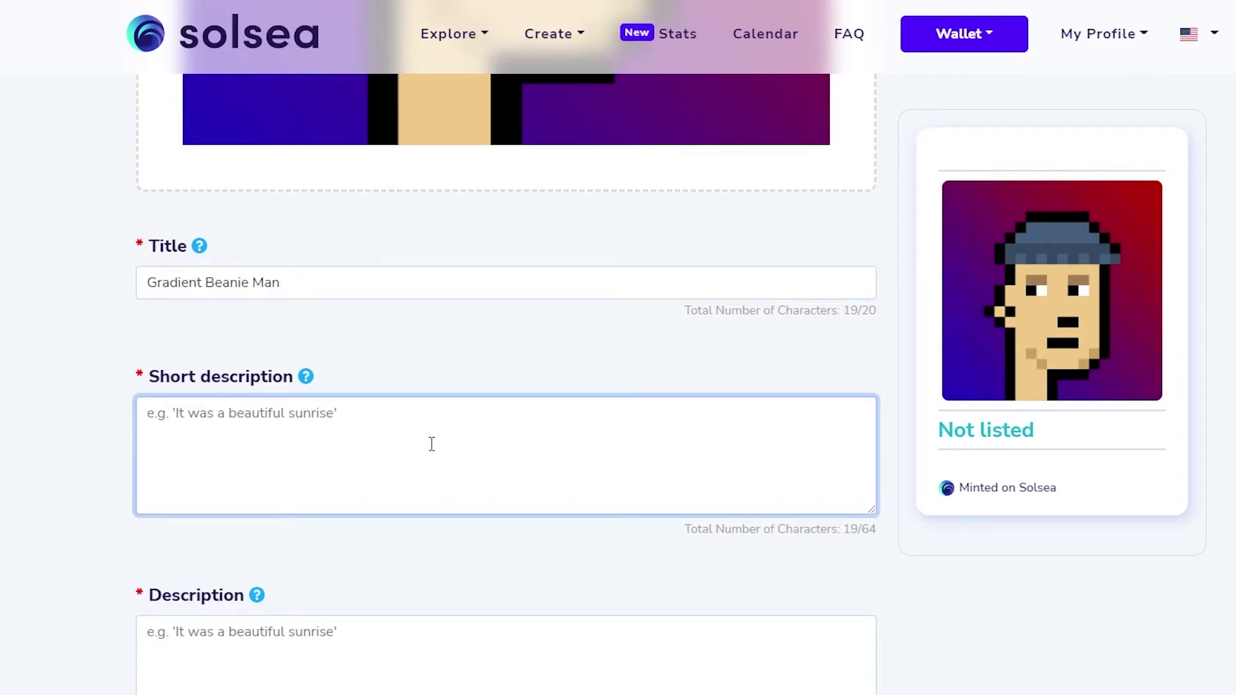
{"action": "key", "text": "ctrl+v"}
{"action": "key", "text": "ctrl+Left"}
{"action": "key", "text": "ctrl+Left"}
{"action": "key", "text": "ctrl+Left"}
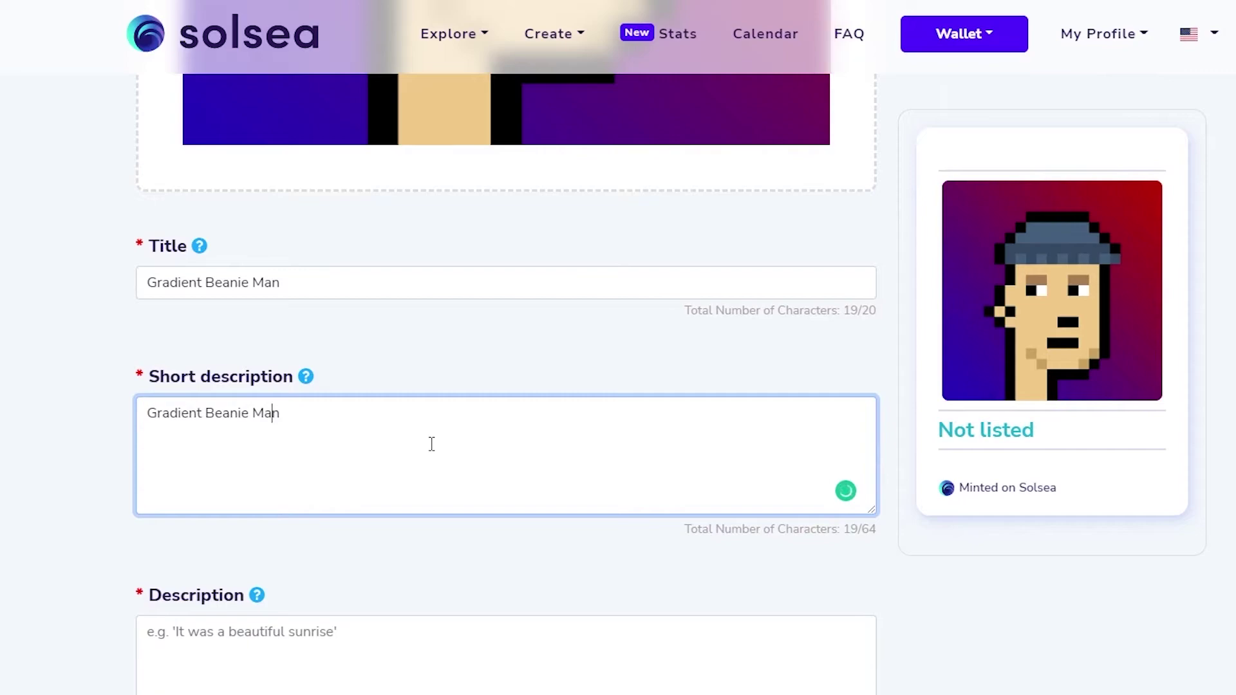
{"action": "type", "text": "It's a"}
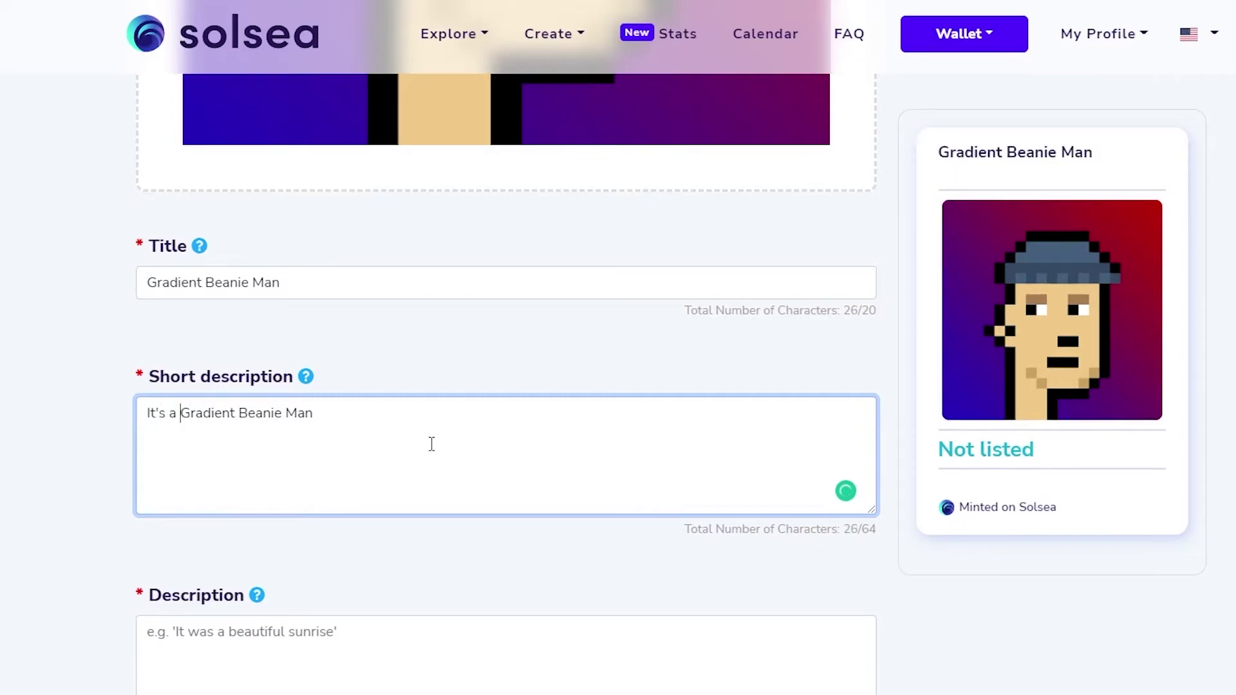
{"action": "left_click", "coordinate": [317, 631]}
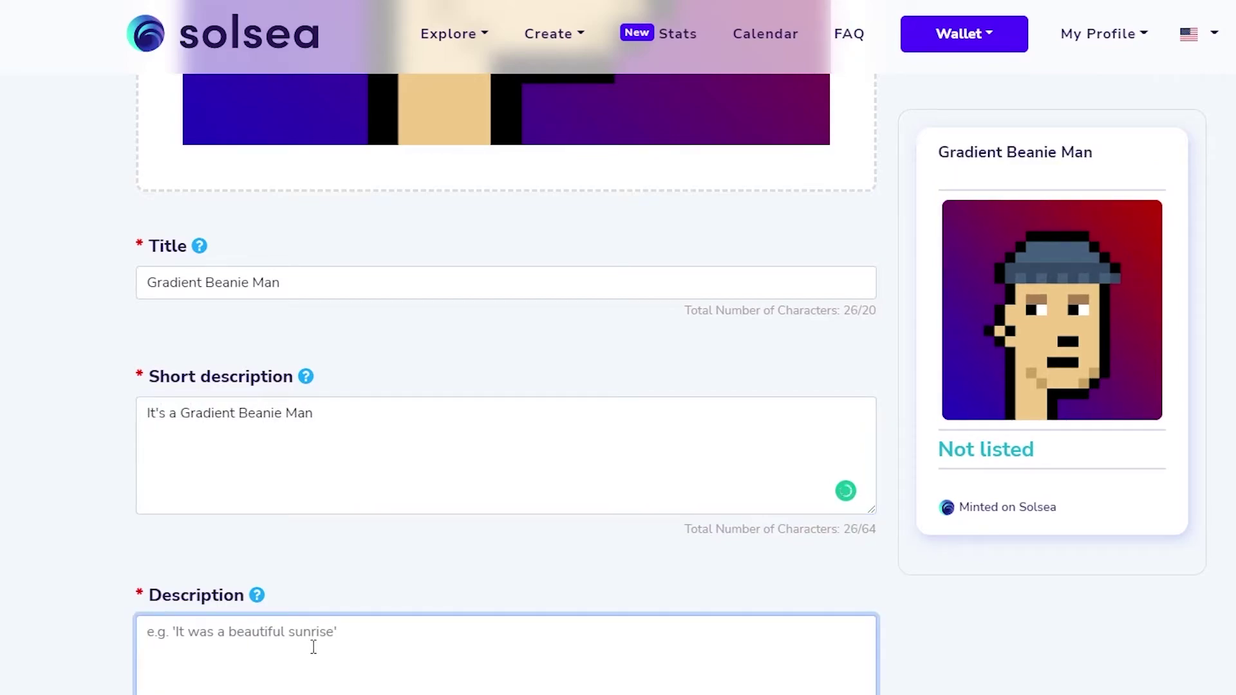
{"action": "left_click", "coordinate": [236, 428]}
{"action": "key", "text": "ctrl+a"}
{"action": "key", "text": "ctrl+c"}
{"action": "left_click", "coordinate": [237, 663]}
{"action": "key", "text": "ctrl+v"}
- Enter 2 as the secondary-sales royalties percentage
{"action": "scroll", "coordinate": [103, 637], "scroll_direction": "down", "scroll_amount": 1}
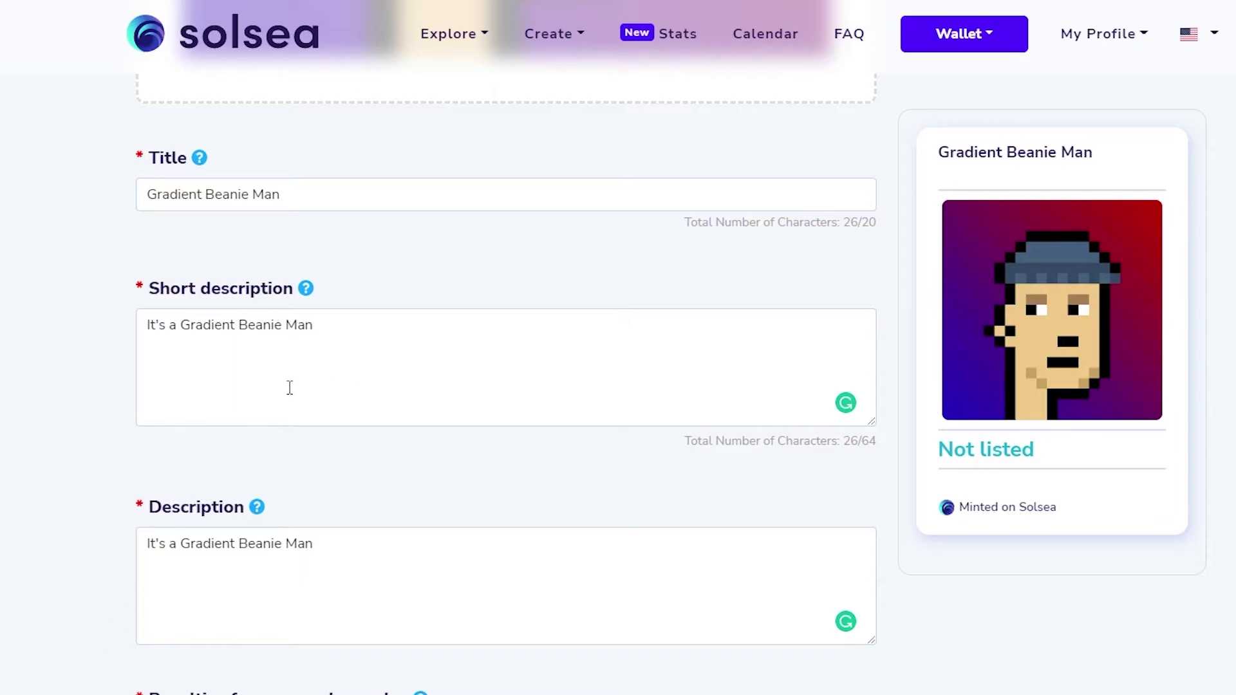
{"action": "scroll", "coordinate": [390, 479], "scroll_direction": "down", "scroll_amount": 3}
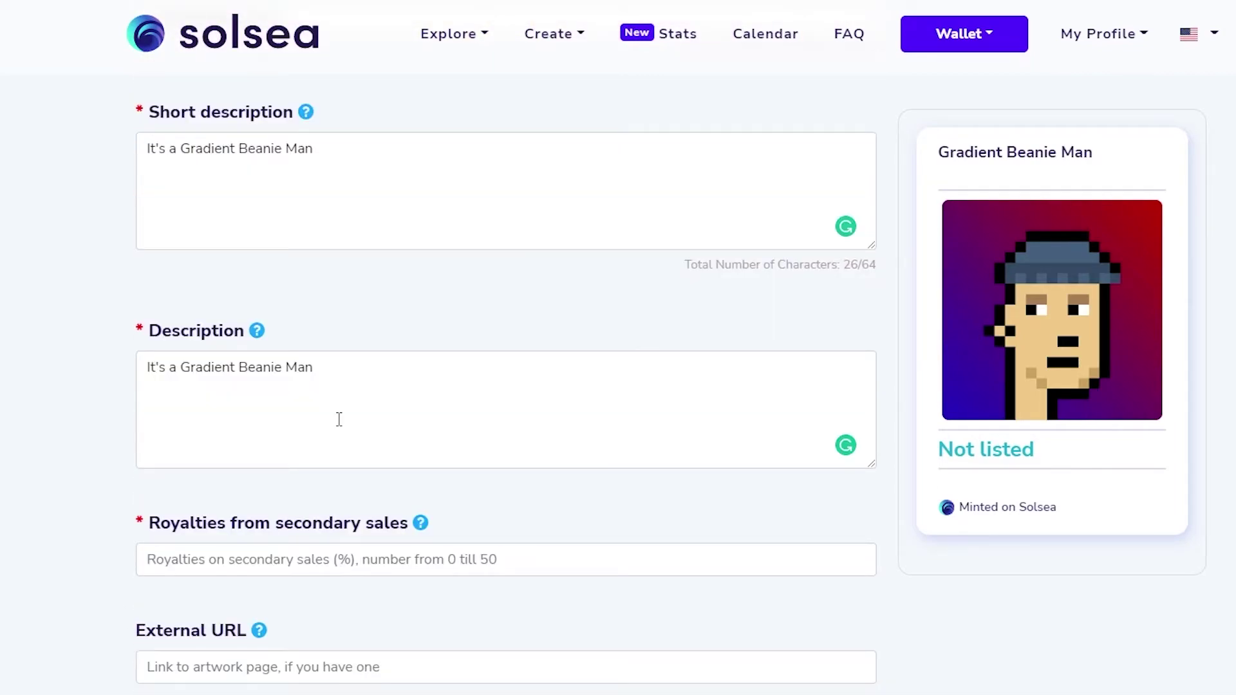
{"action": "scroll", "coordinate": [339, 419], "scroll_direction": "down", "scroll_amount": 2}
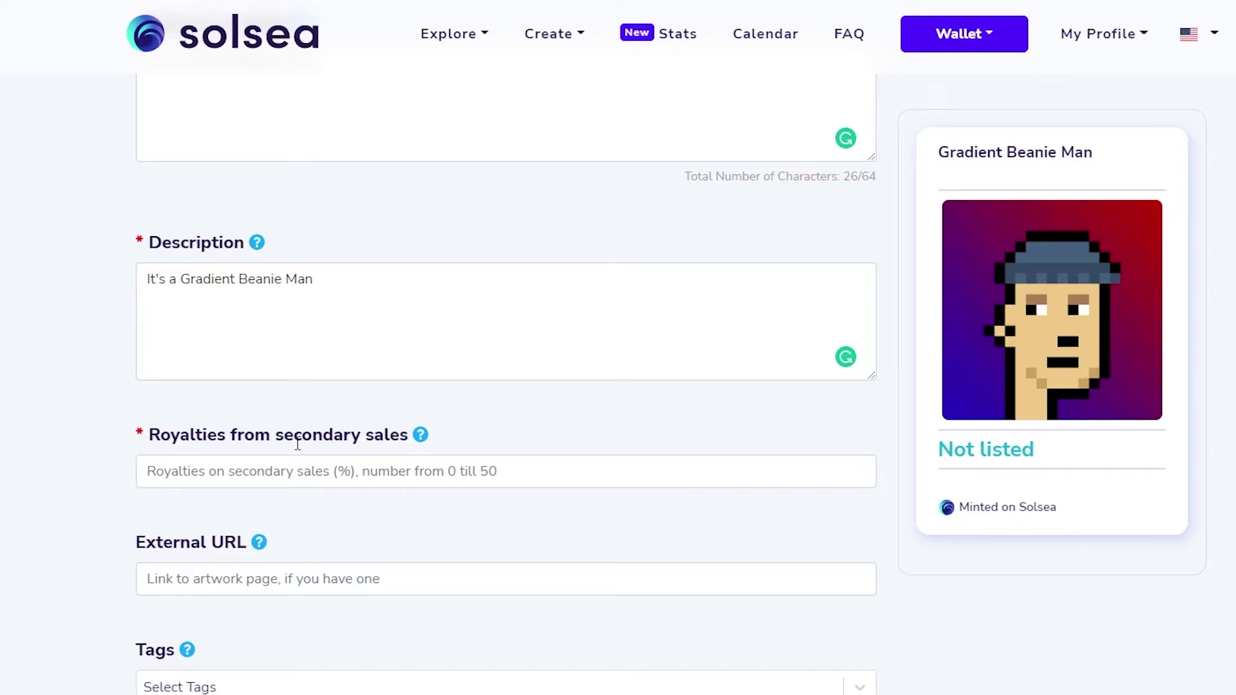
{"action": "left_click", "coordinate": [276, 462]}
{"action": "type", "text": "2"}
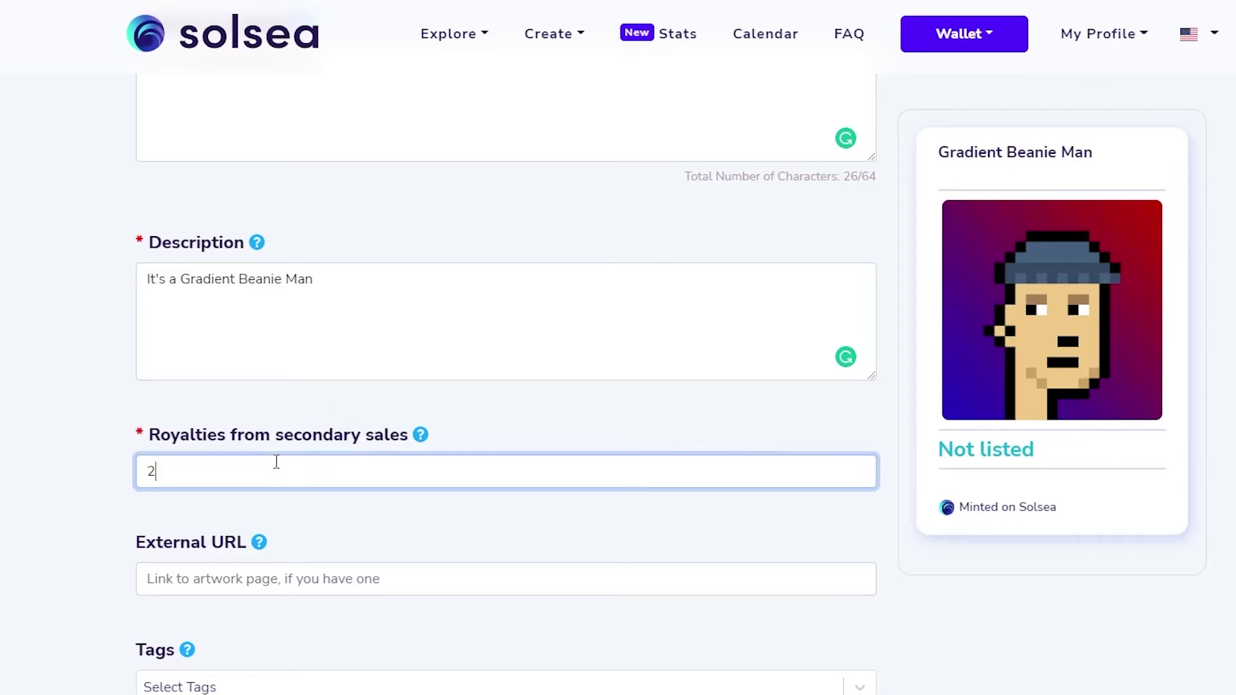
{"action": "left_click", "coordinate": [30, 502]}
- Check the Tags list without choosing any, then scroll down to the License section
{"action": "scroll", "coordinate": [262, 378], "scroll_direction": "down", "scroll_amount": 5}
{"action": "scroll", "coordinate": [283, 242], "scroll_direction": "up", "scroll_amount": 1}
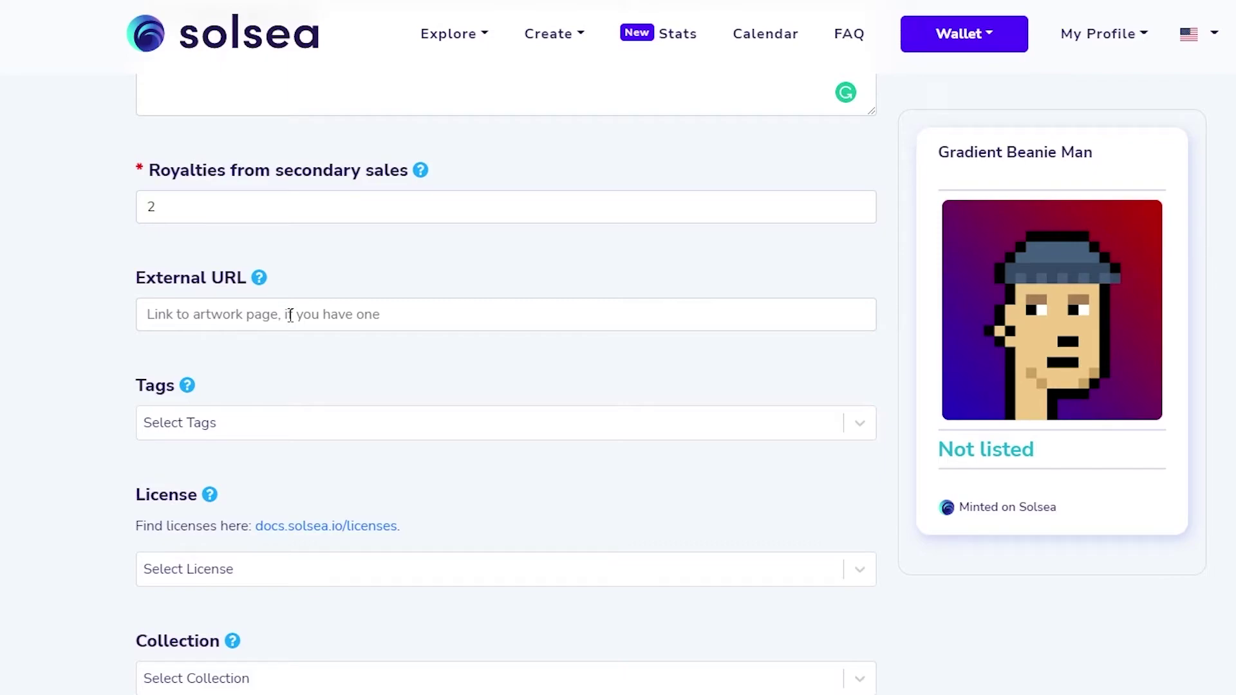
{"action": "scroll", "coordinate": [290, 315], "scroll_direction": "down", "scroll_amount": 2}
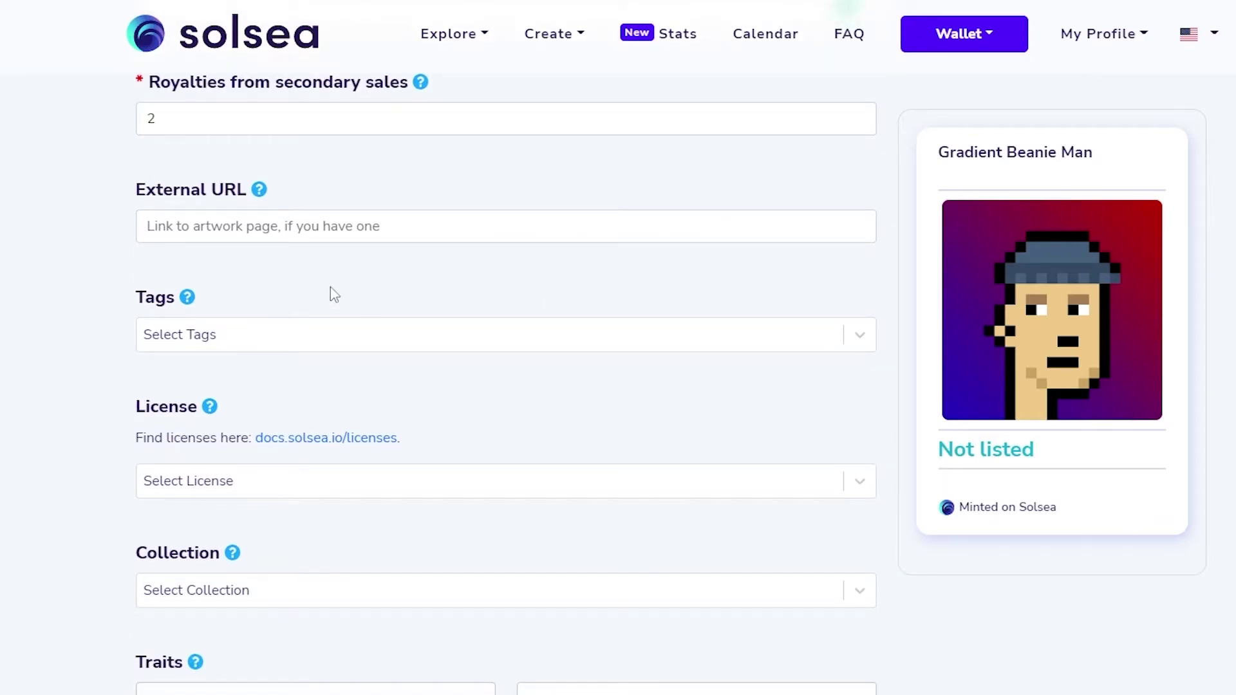
{"action": "left_click", "coordinate": [172, 331]}
{"action": "left_click", "coordinate": [355, 320]}
{"action": "scroll", "coordinate": [232, 400], "scroll_direction": "down", "scroll_amount": 2}
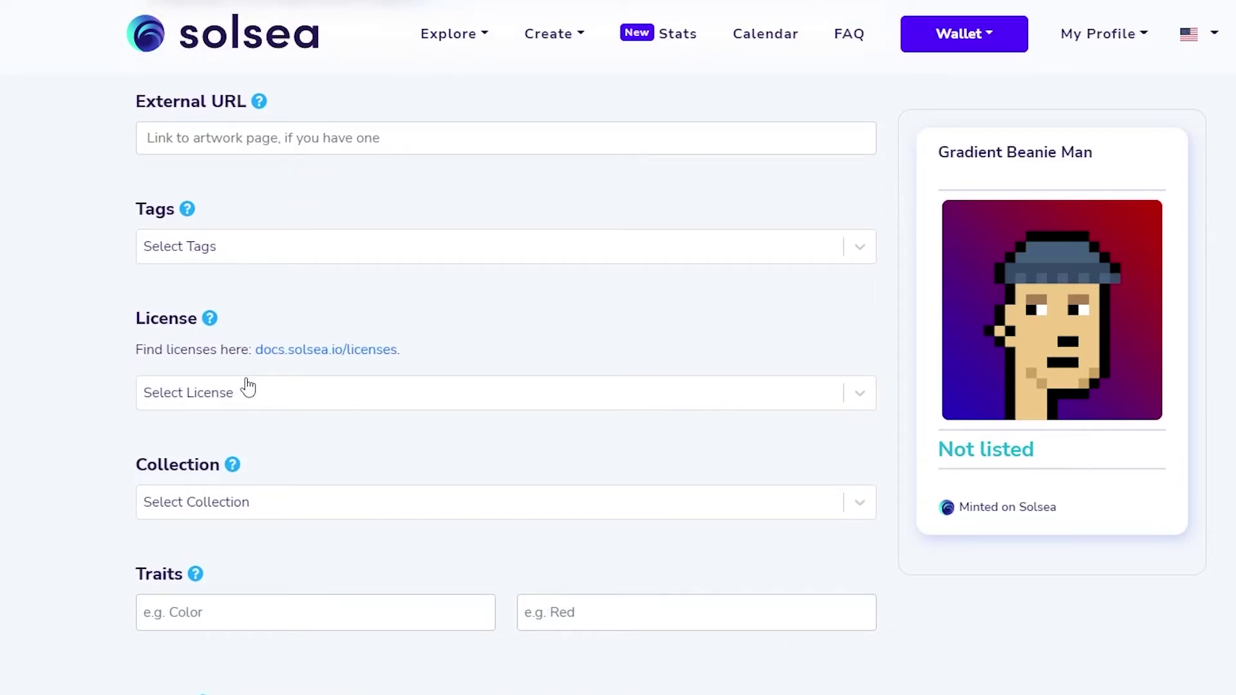
{"action": "scroll", "coordinate": [254, 389], "scroll_direction": "down", "scroll_amount": 2}
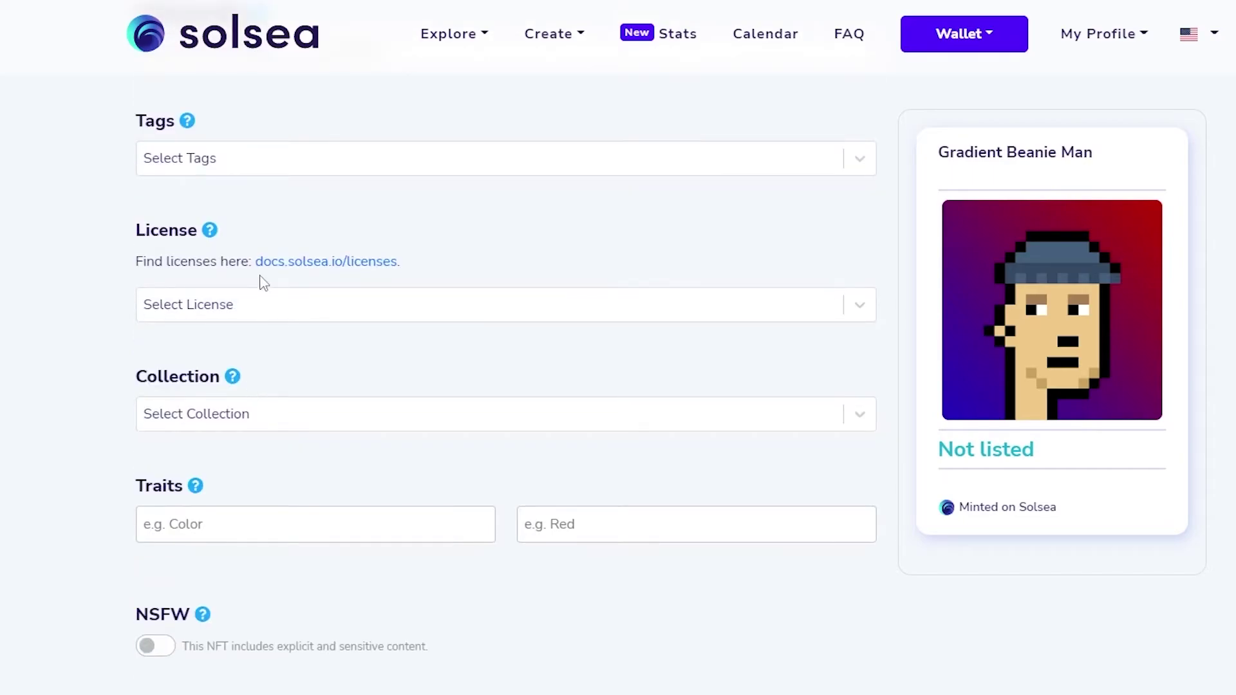
- Choose Personal public display/Non-Commercial exploitation in the Select License dropdown
{"action": "left_click", "coordinate": [252, 315]}
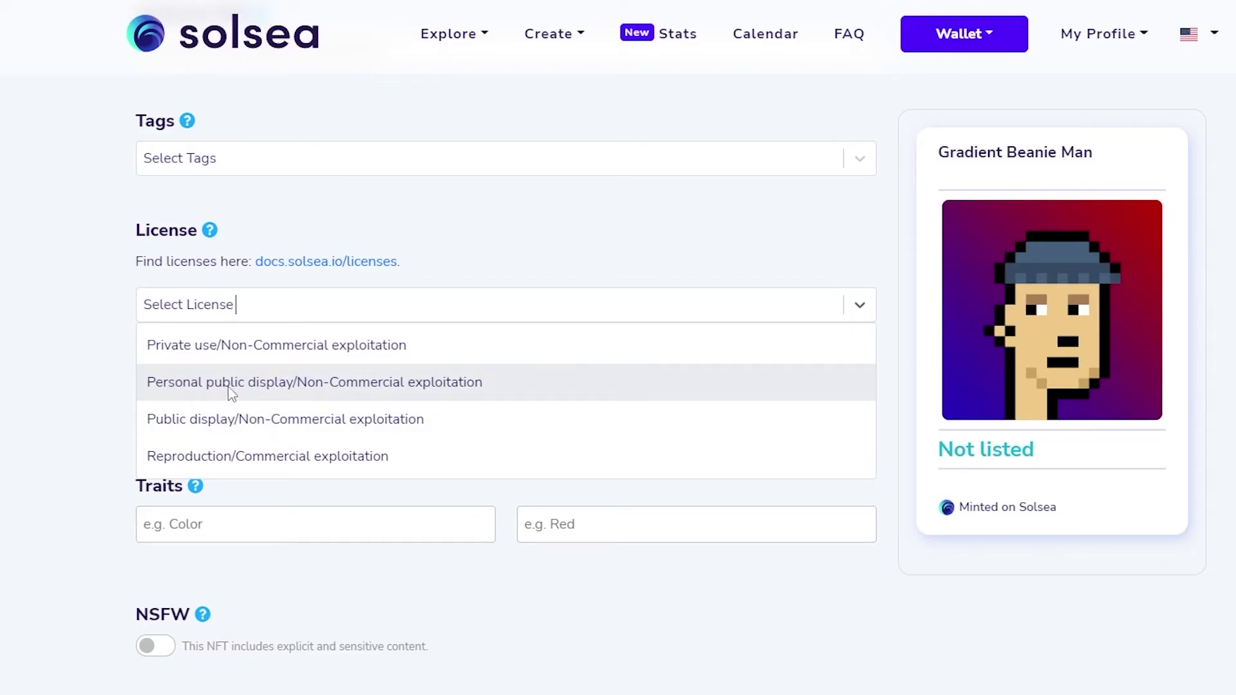
{"action": "left_click", "coordinate": [297, 380]}
{"action": "scroll", "coordinate": [326, 358], "scroll_direction": "down", "scroll_amount": 2}
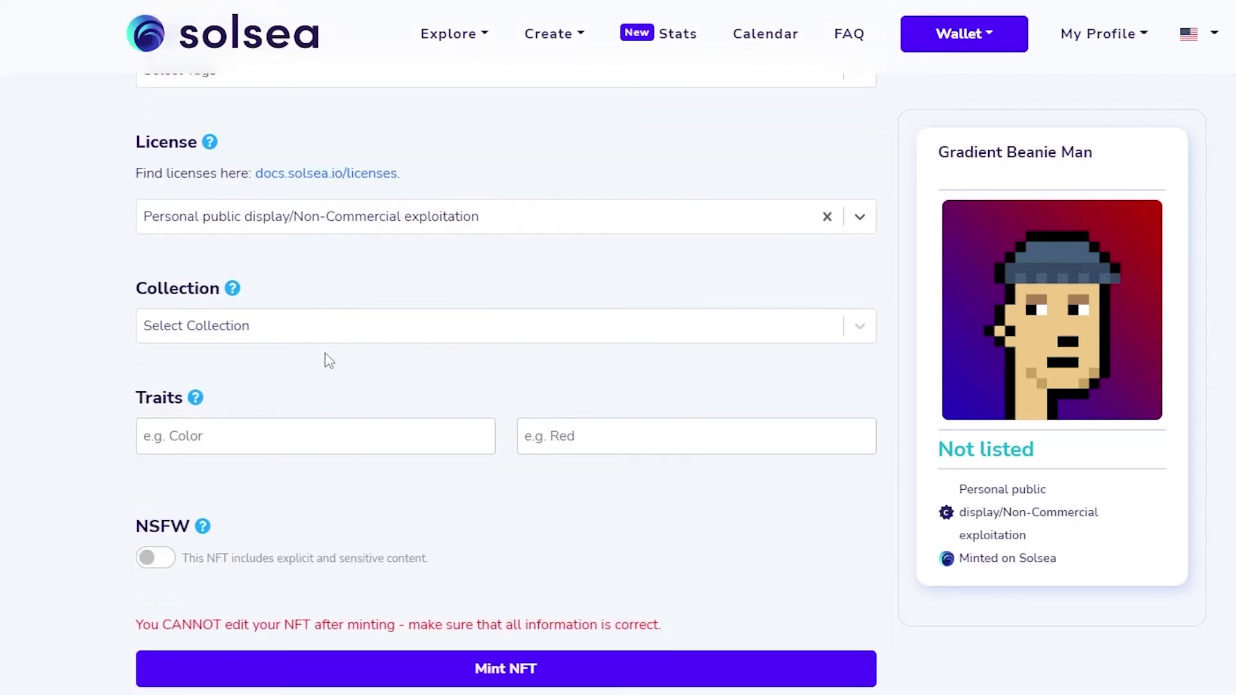
{"action": "scroll", "coordinate": [296, 331], "scroll_direction": "down", "scroll_amount": 2}
{"action": "left_click", "coordinate": [295, 356]}
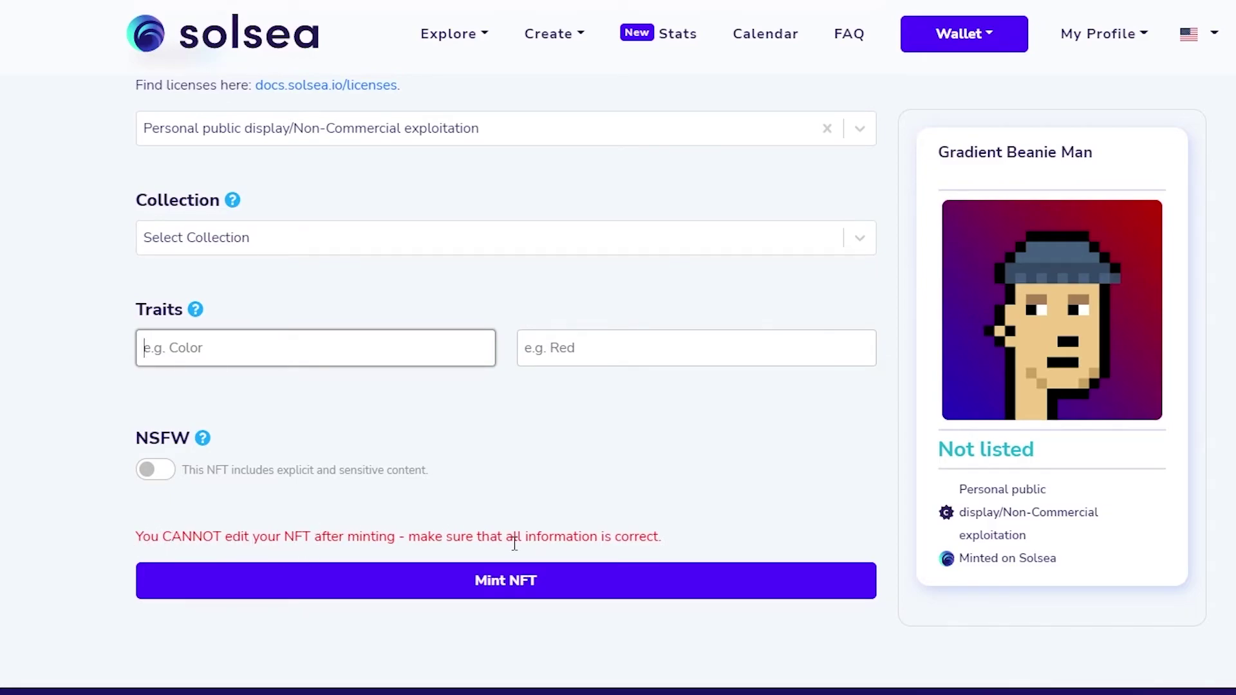
{"action": "scroll", "coordinate": [442, 508], "scroll_direction": "up", "scroll_amount": 15}
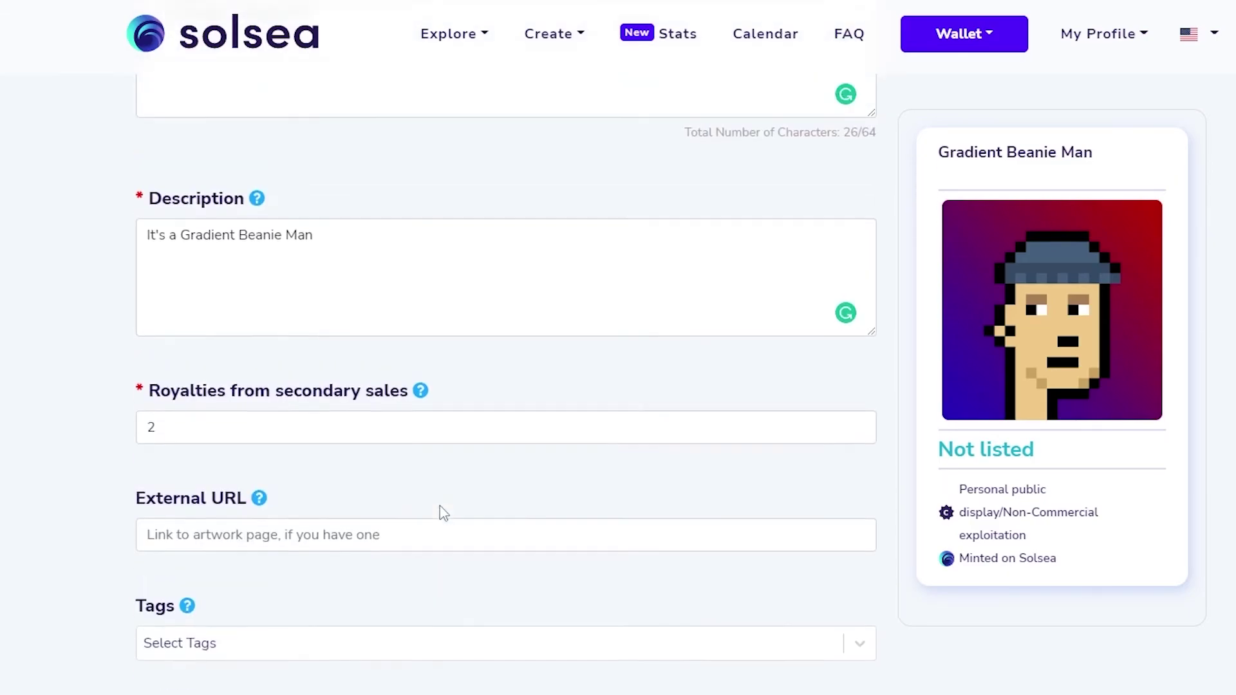
{"action": "scroll", "coordinate": [439, 501], "scroll_direction": "up", "scroll_amount": 10}
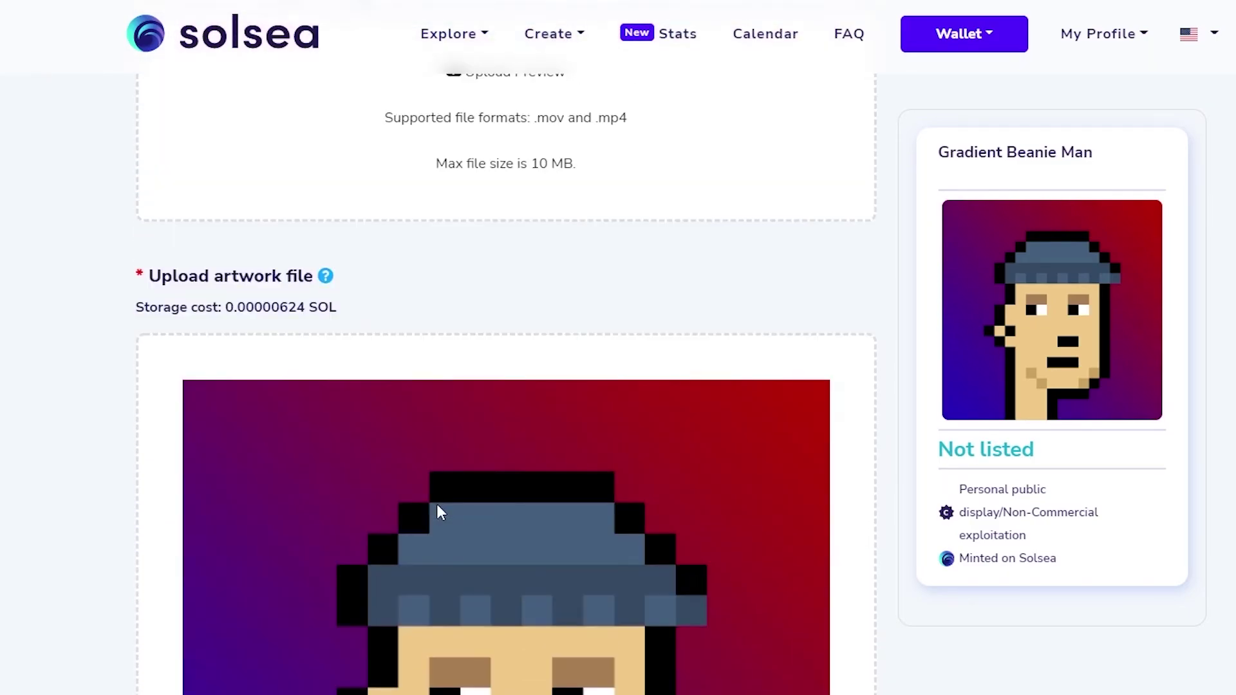
{"action": "scroll", "coordinate": [439, 514], "scroll_direction": "down", "scroll_amount": 20}
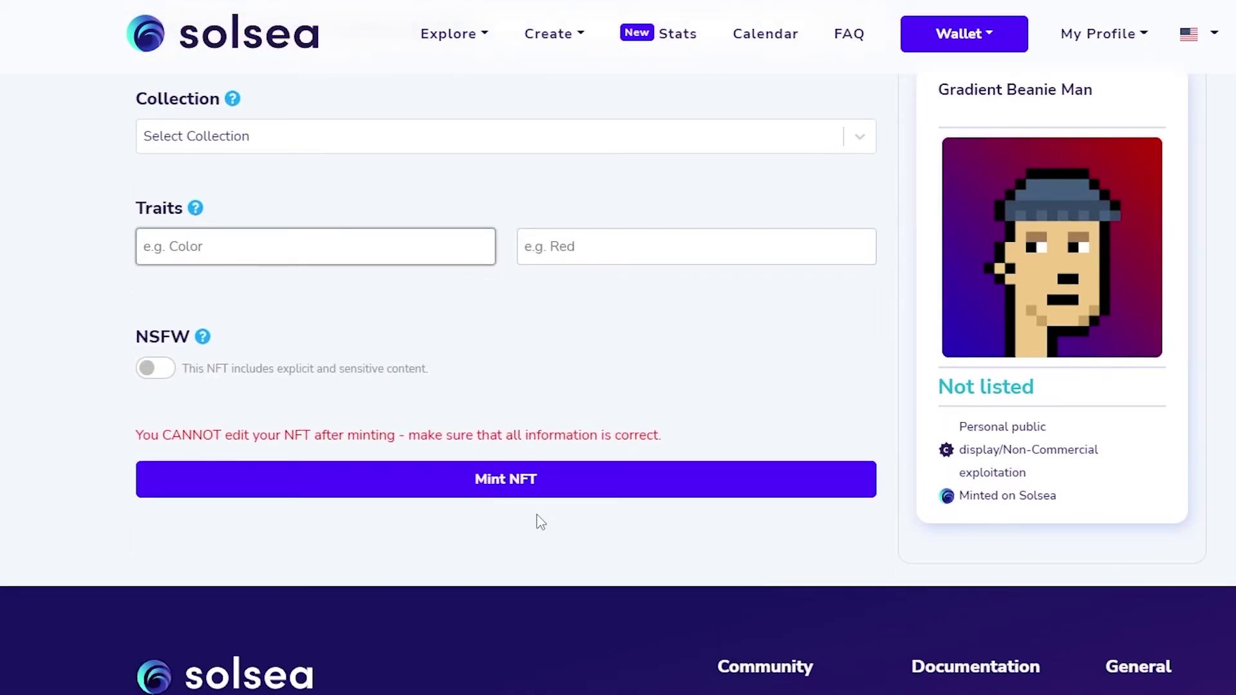
- Mint the Gradient Beanie Man NFT, raising Phantom's Approve Transaction request
{"action": "left_click", "coordinate": [515, 482]}
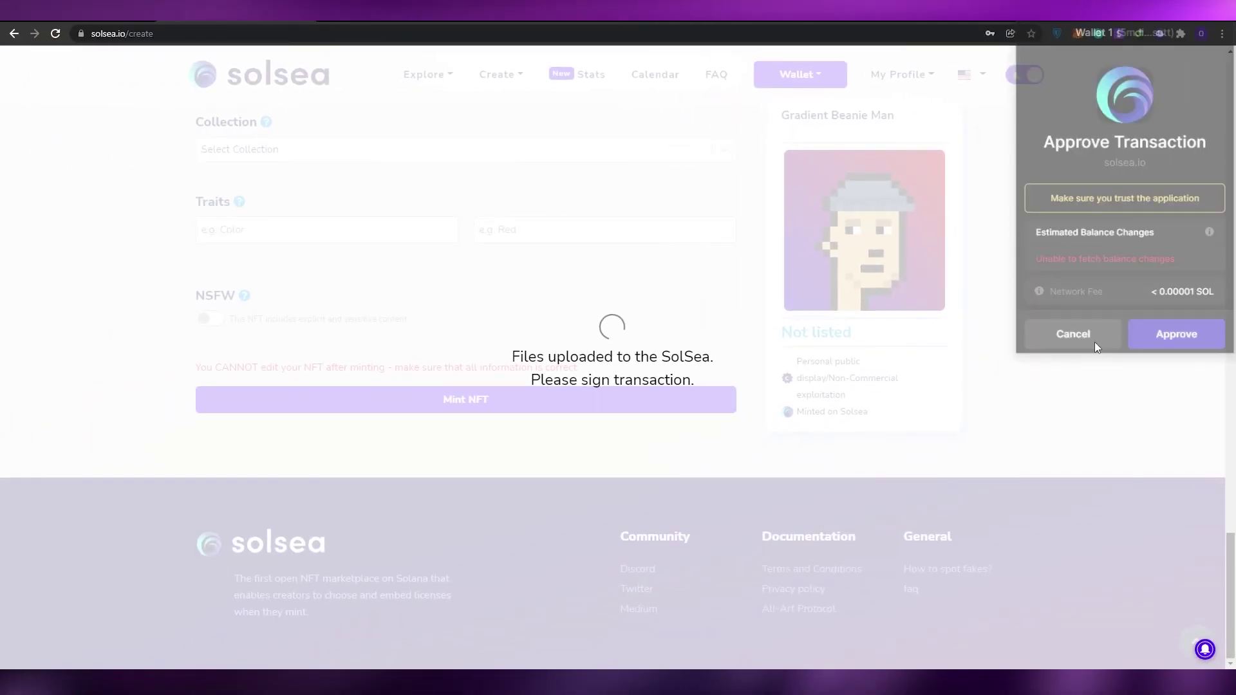
{"action": "left_click", "coordinate": [1056, 438]}
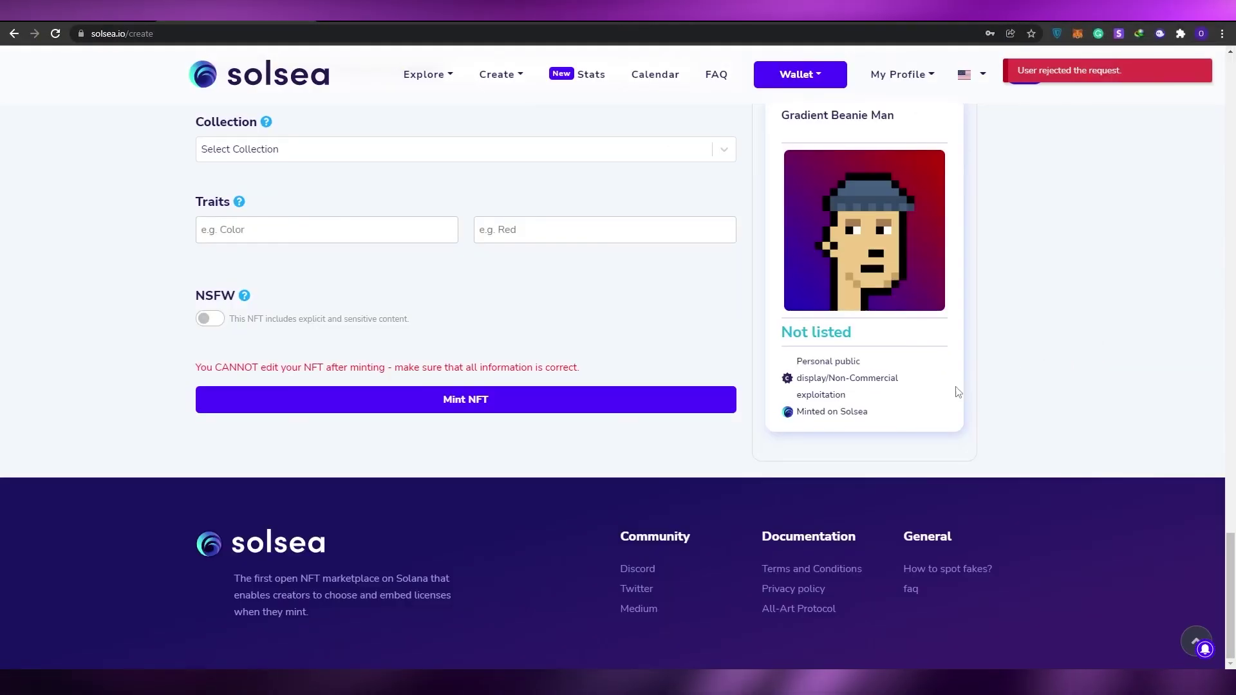
{"action": "scroll", "coordinate": [737, 496], "scroll_direction": "up", "scroll_amount": 20}
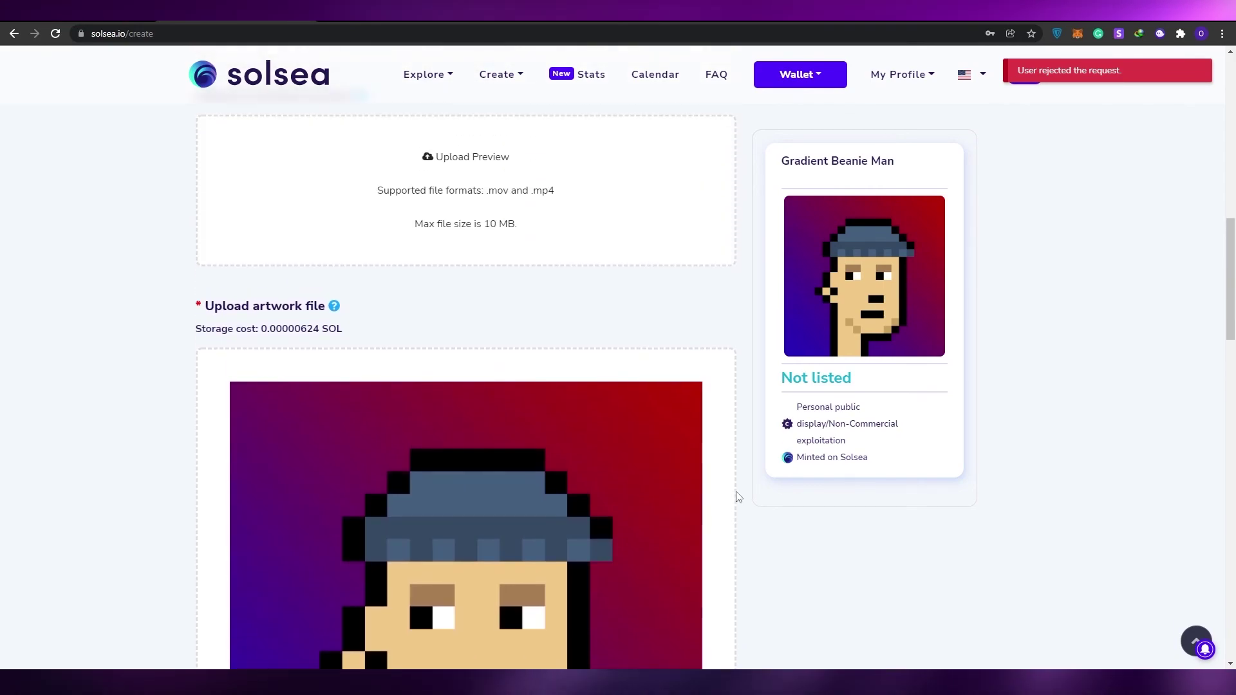
{"action": "scroll", "coordinate": [738, 497], "scroll_direction": "up", "scroll_amount": 9}
{"action": "scroll", "coordinate": [734, 505], "scroll_direction": "down", "scroll_amount": 2}
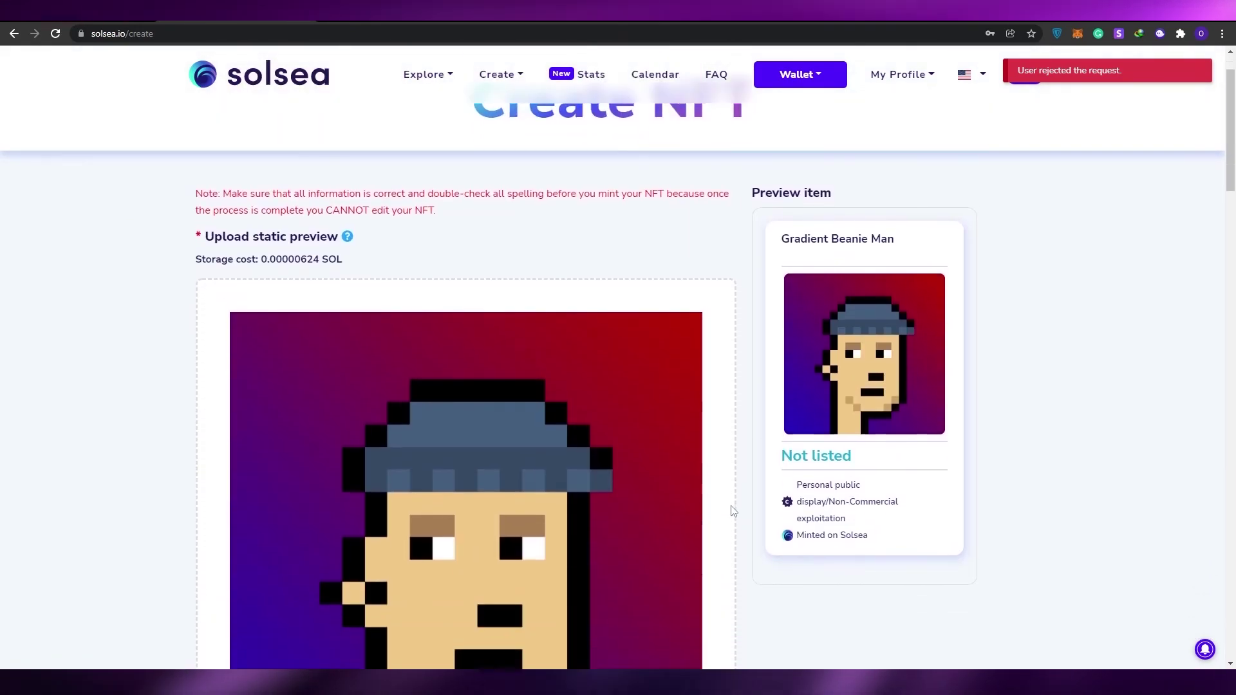
{"action": "scroll", "coordinate": [732, 512], "scroll_direction": "down", "scroll_amount": 1}
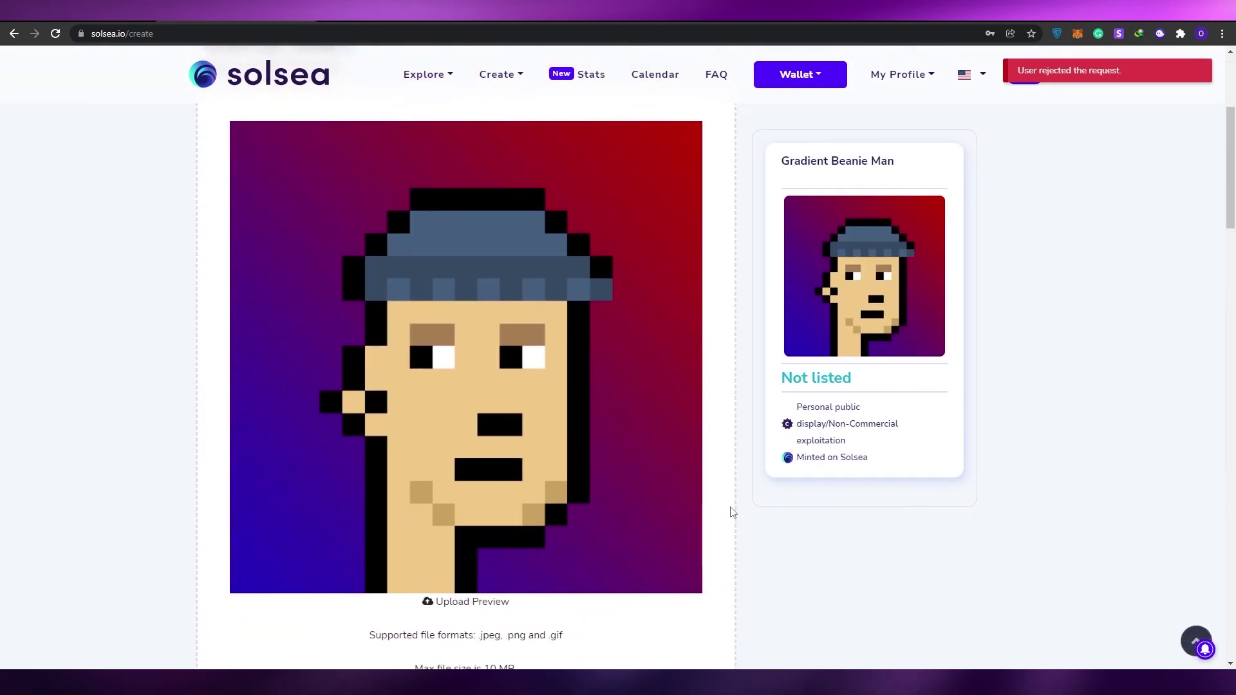